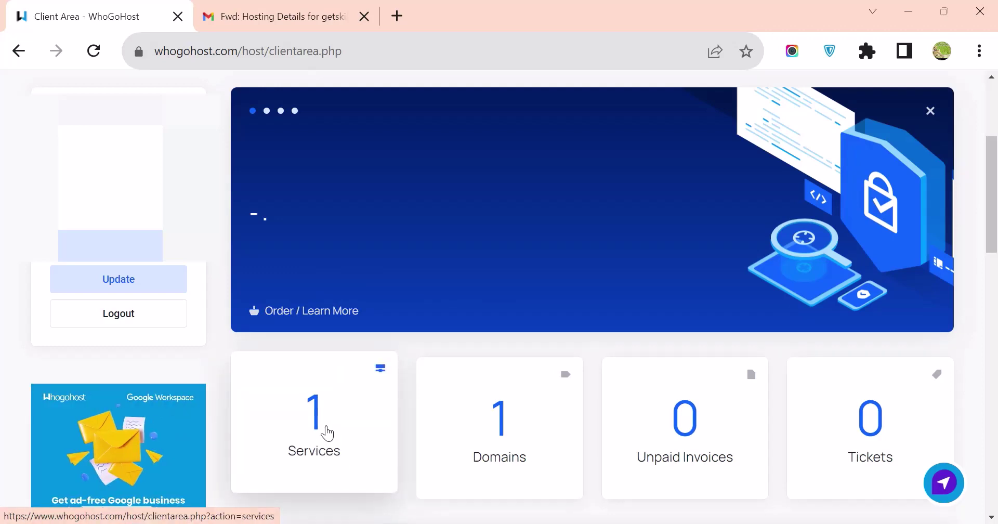
Open My Products & Services from the Services card on the Client Area dashboard.
click(321, 427)
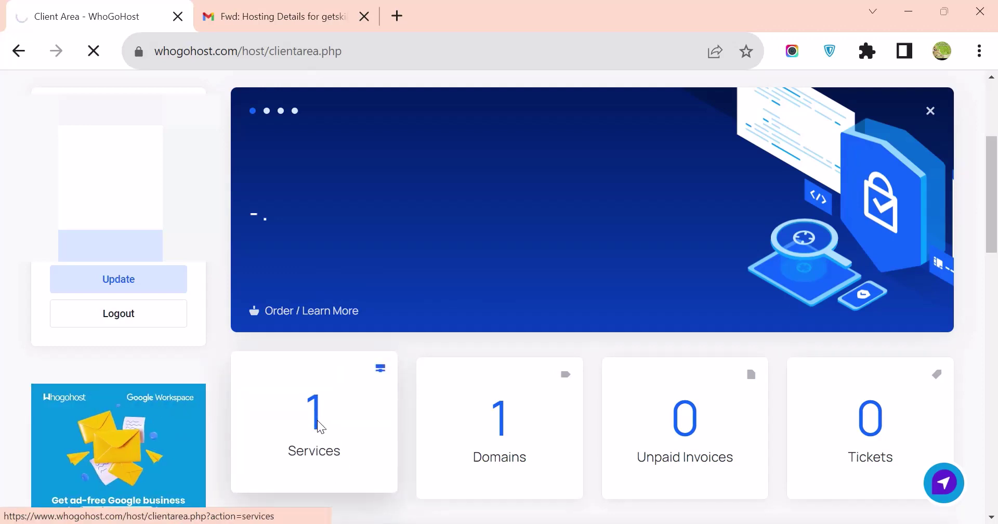
Open the management page for the getskills.site Linux Hosting plan.
scroll(390, 380, down, 5)
scroll(391, 380, up, 4)
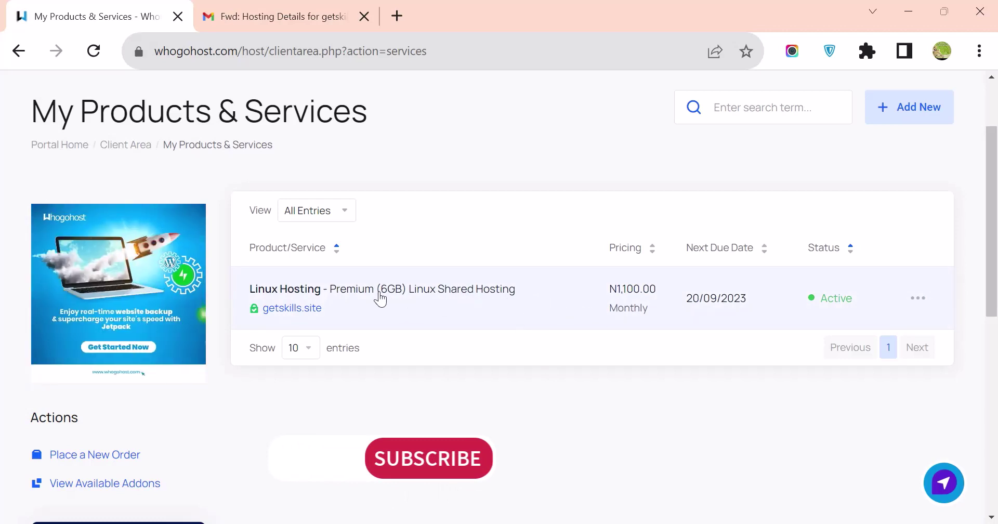
click(426, 301)
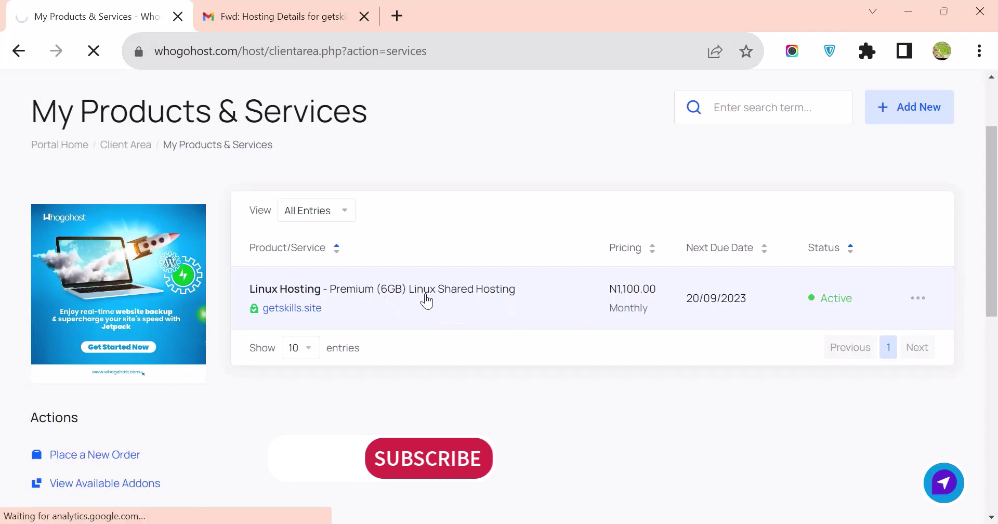
Log into cPanel through the One Click Login cPanel tile.
scroll(426, 300, down, 10)
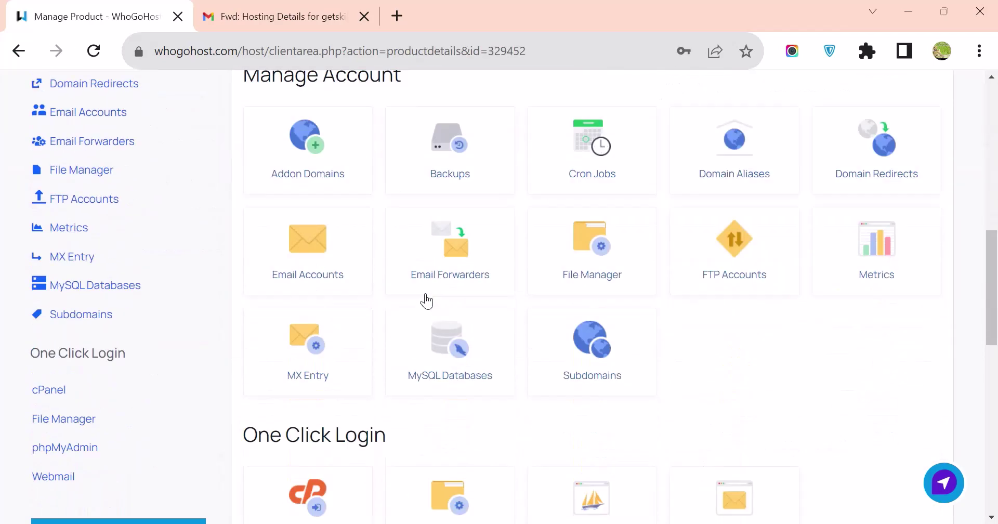
scroll(426, 301, up, 4)
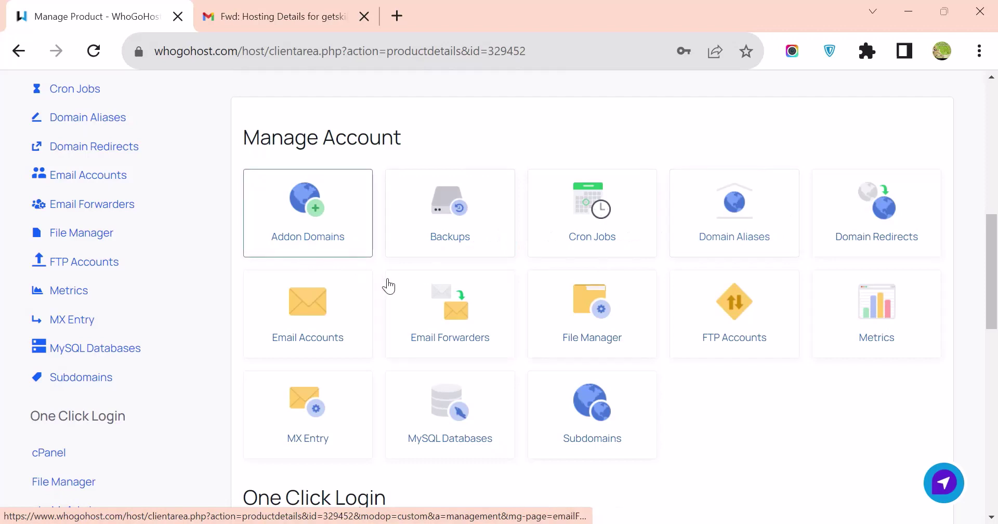
scroll(389, 289, down, 4)
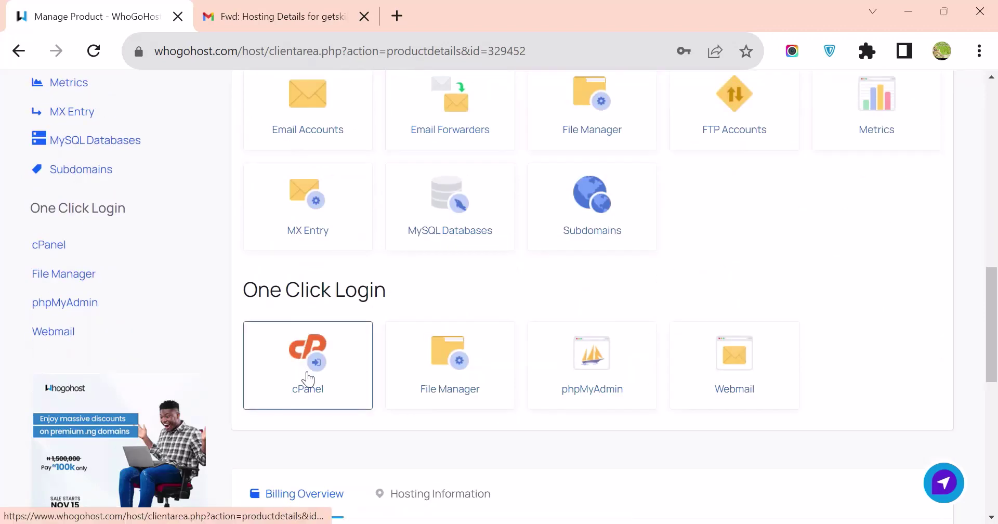
scroll(404, 390, down, 2)
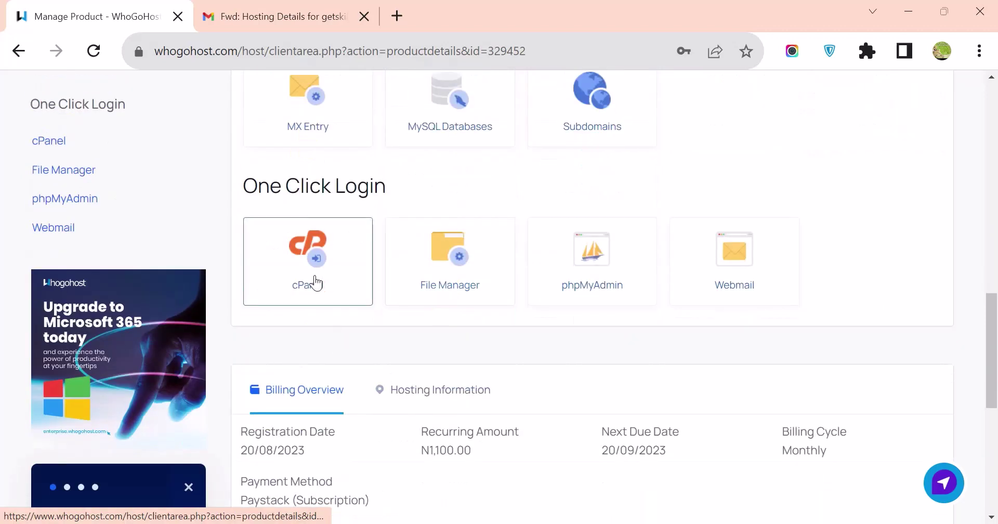
click(306, 274)
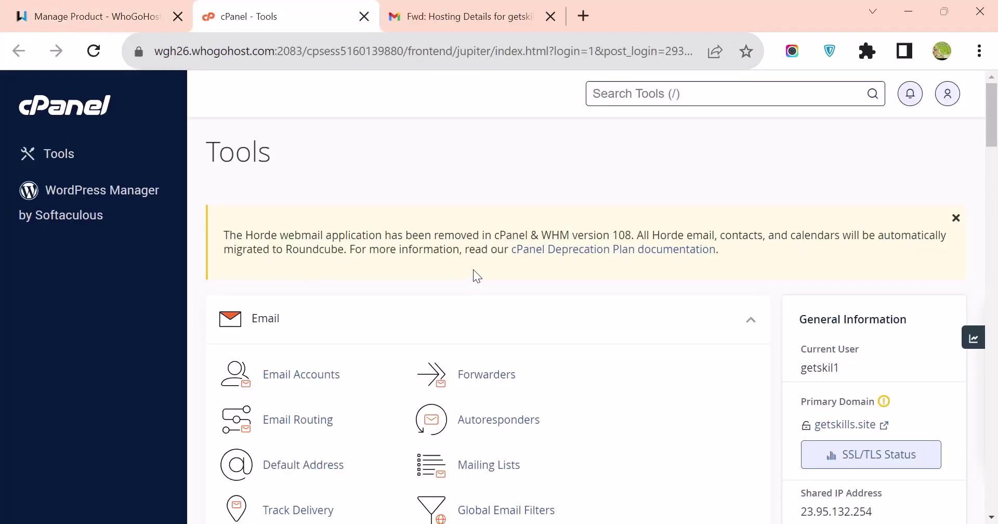
Collapse the Email, Files, Databases, Domains and Metrics tool groups.
scroll(532, 249, down, 4)
scroll(605, 254, up, 2)
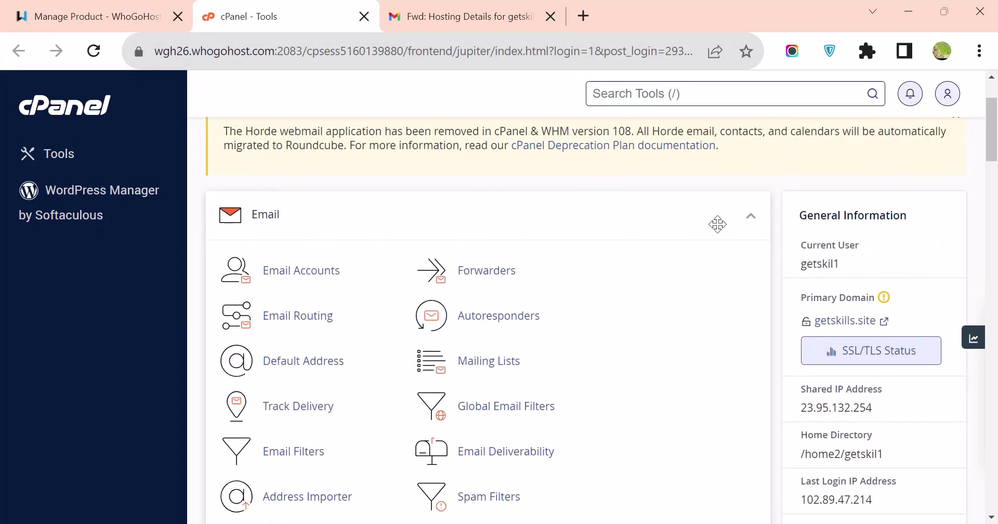
click(751, 217)
scroll(388, 276, down, 2)
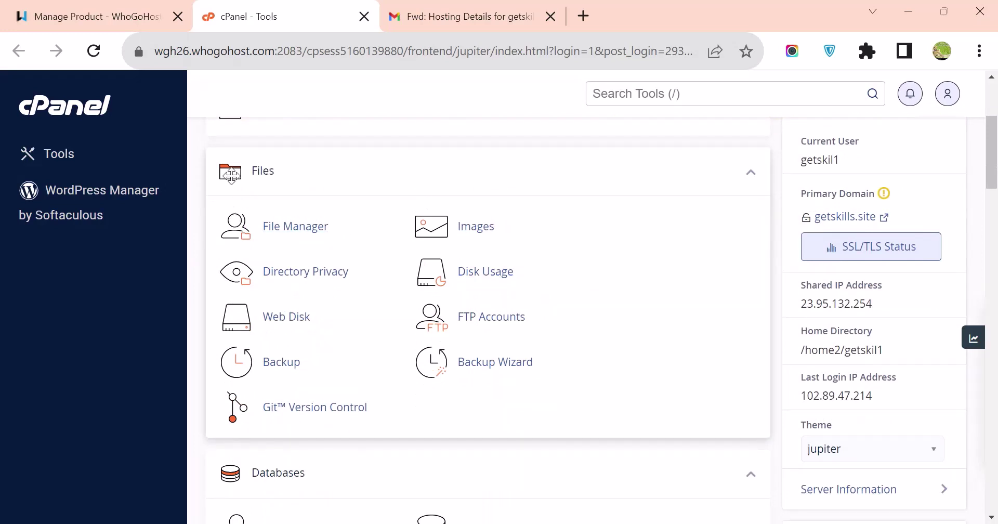
click(752, 177)
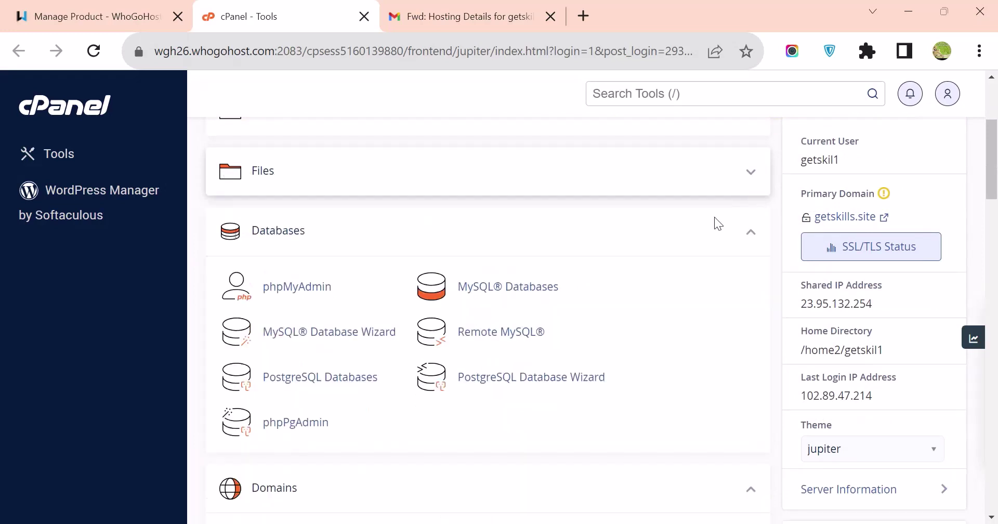
click(752, 229)
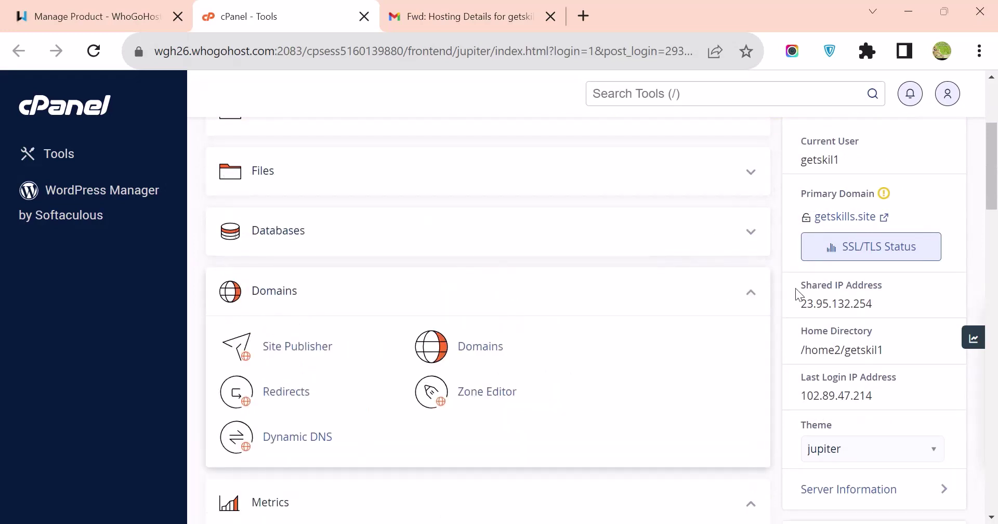
click(751, 292)
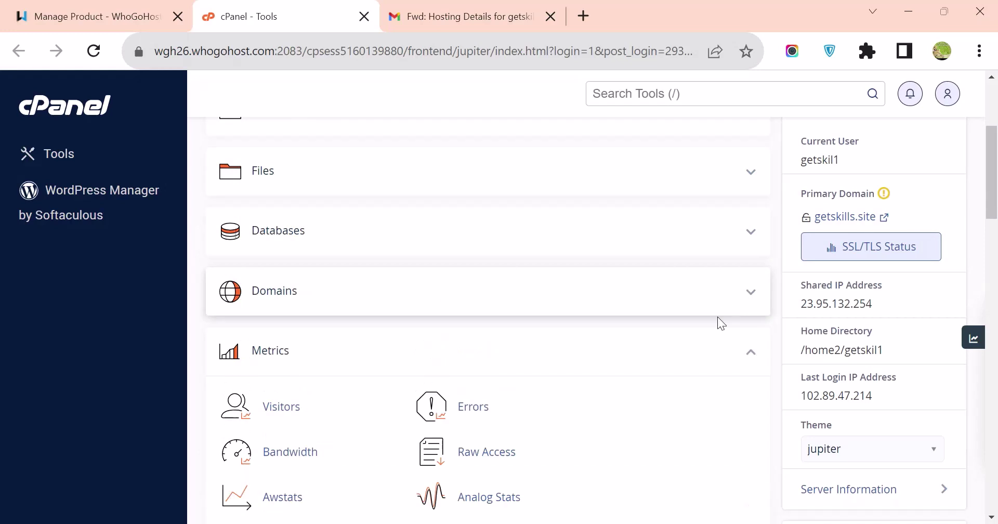
click(749, 351)
Collapse the Security, Software, Advanced, Preferences and Softaculous Apps Installer groups.
scroll(652, 351, down, 2)
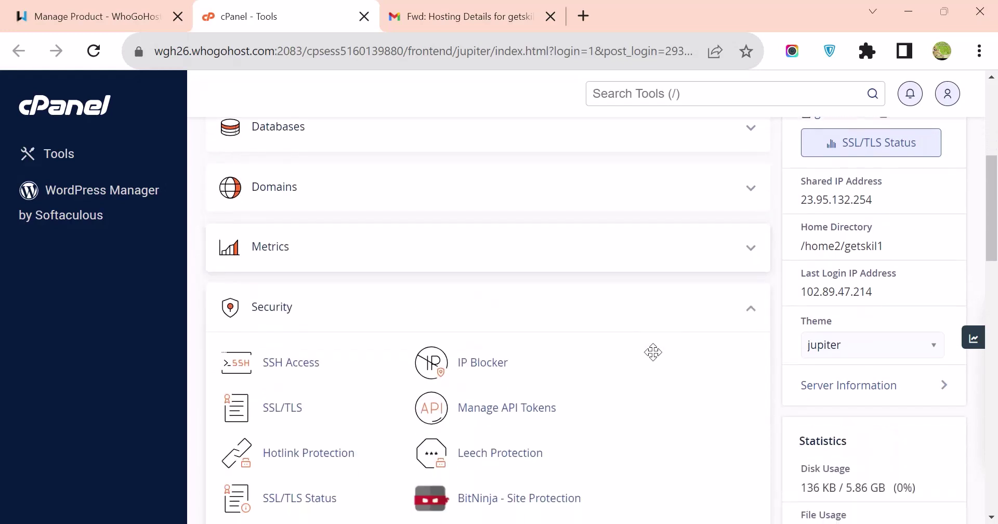
click(749, 310)
scroll(647, 345, down, 2)
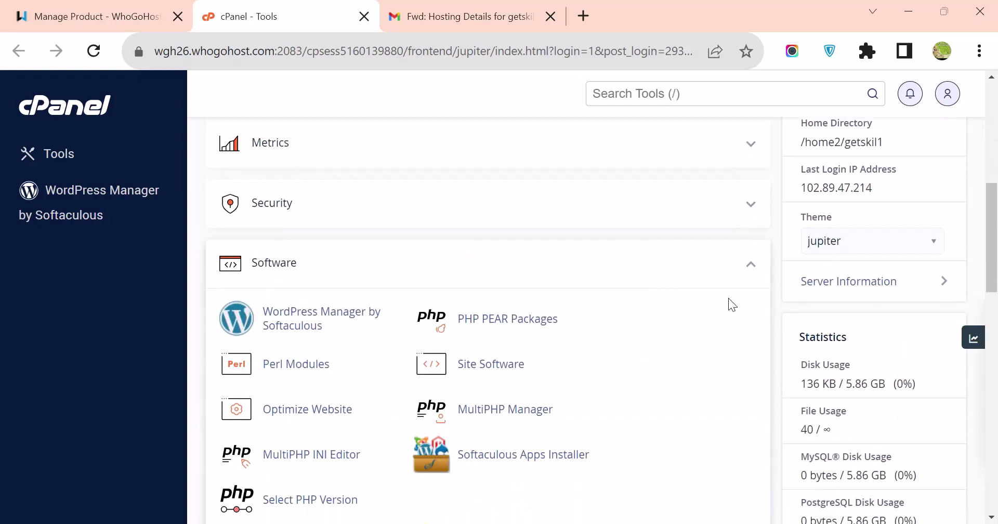
click(754, 266)
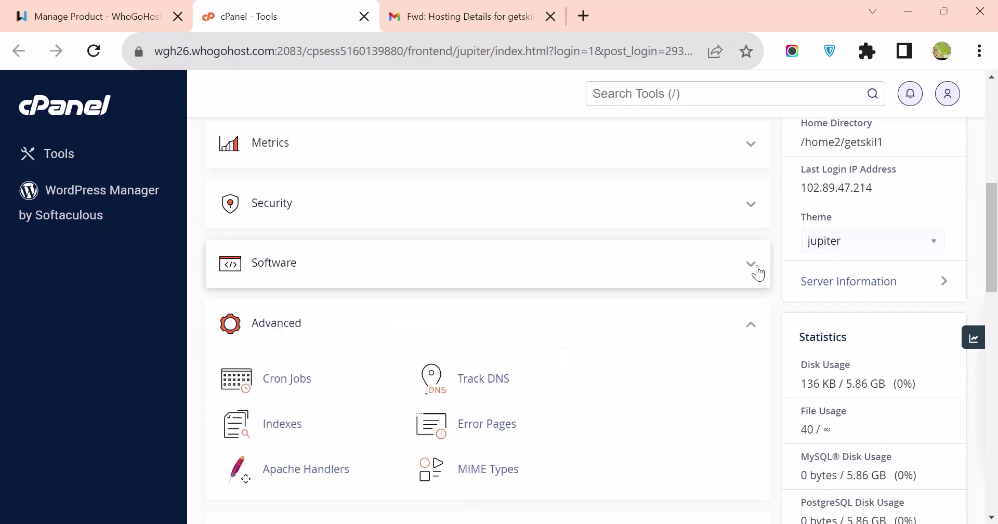
click(751, 325)
scroll(676, 359, down, 2)
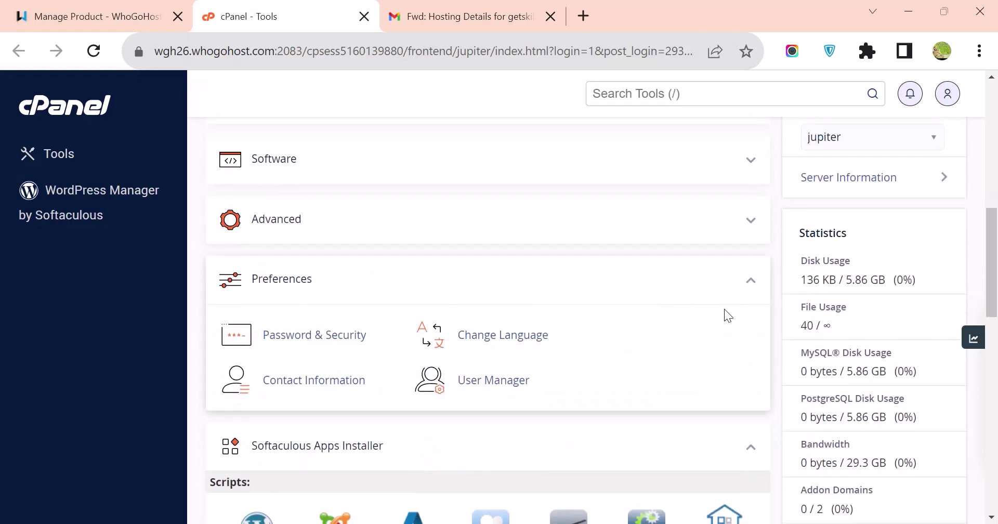
click(751, 283)
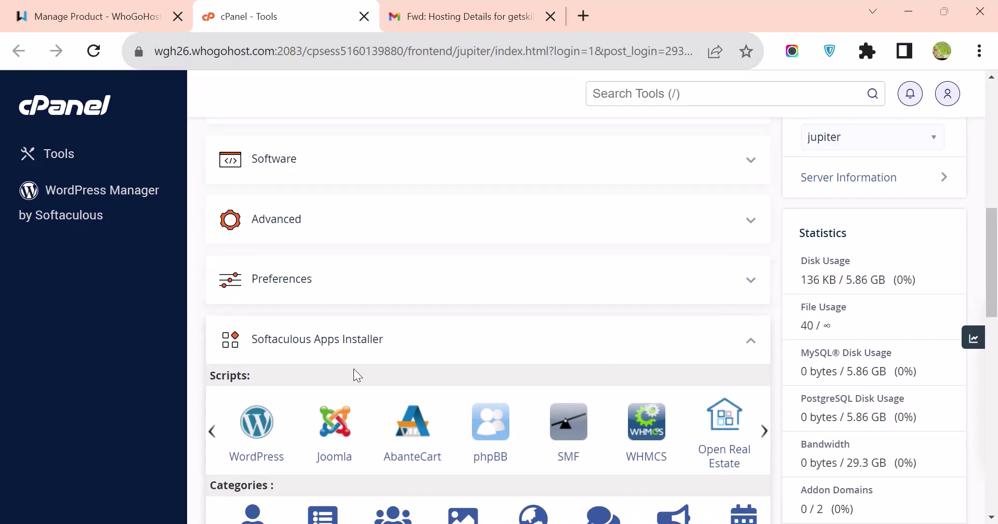
scroll(686, 338, down, 4)
scroll(731, 312, up, 4)
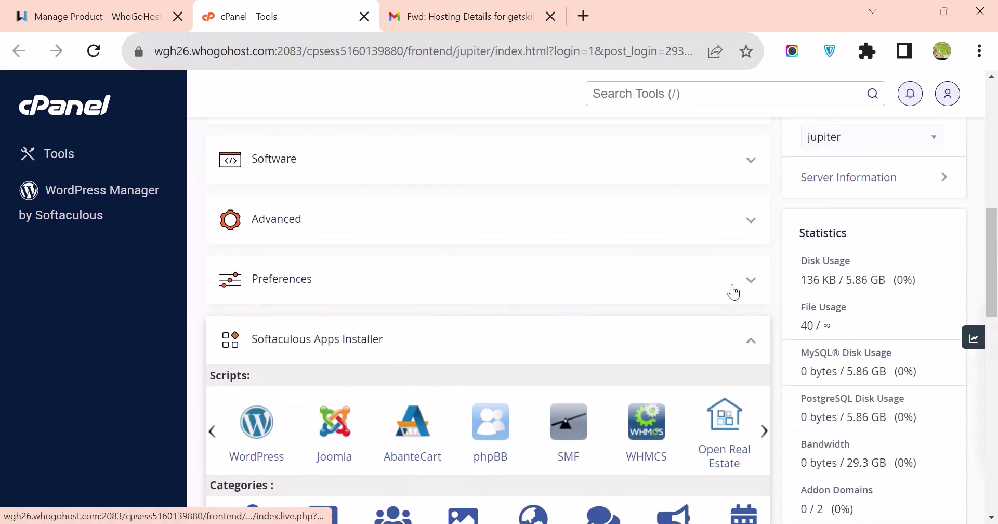
click(750, 335)
scroll(449, 369, up, 8)
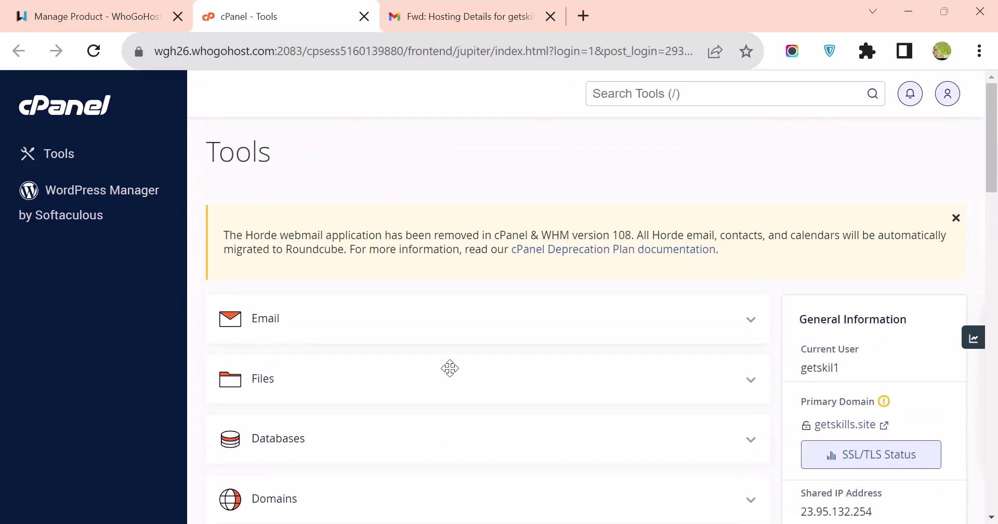
scroll(449, 369, down, 4)
scroll(450, 368, down, 6)
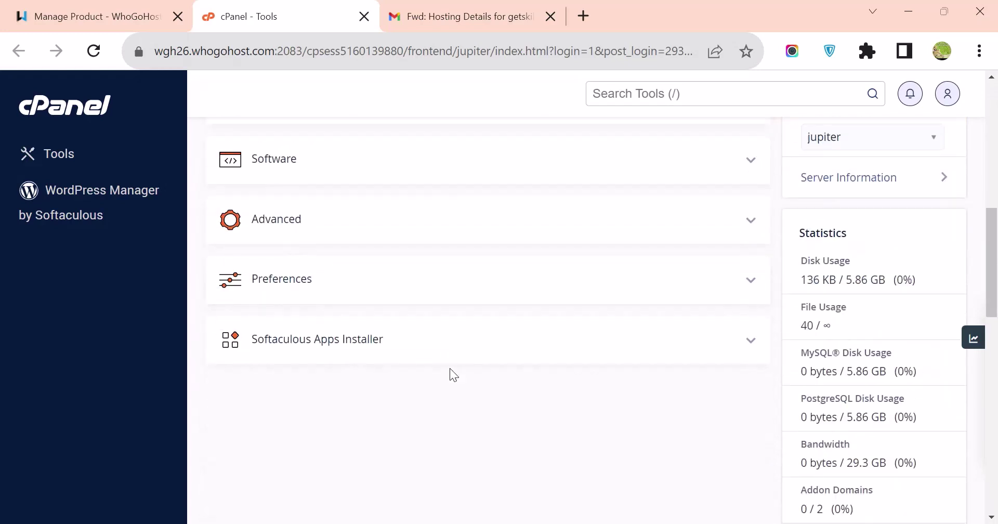
scroll(451, 368, up, 10)
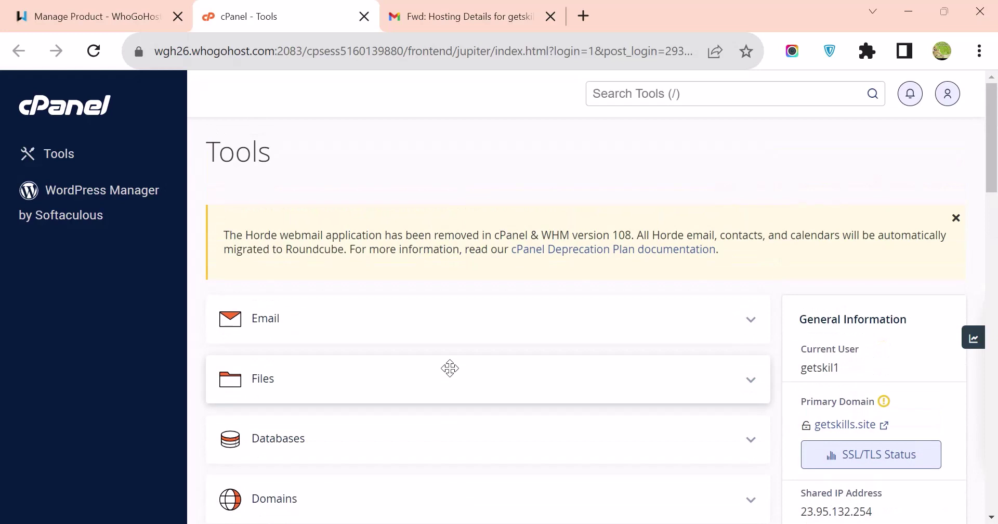
Open the hosting email's IP-address cPanel link in a new tab and switch to it.
click(464, 20)
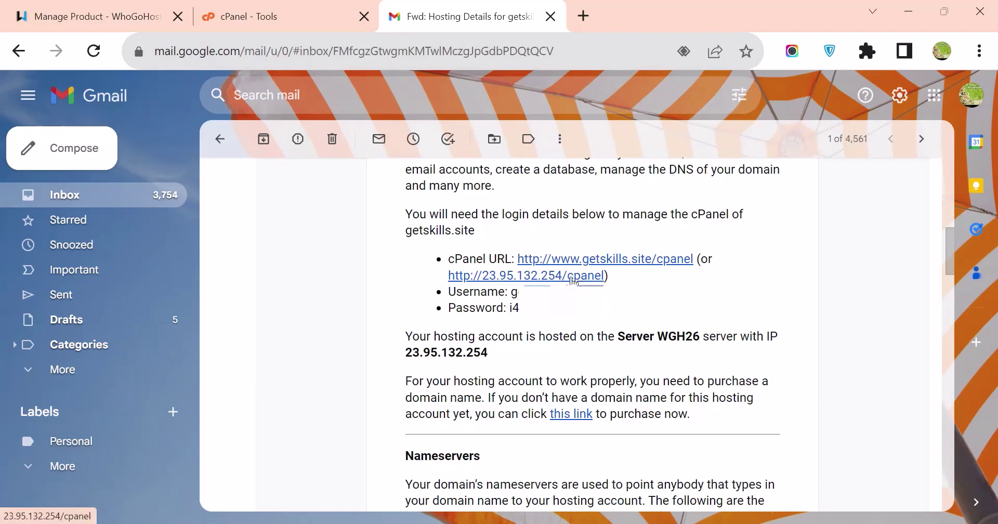
right_click(573, 278)
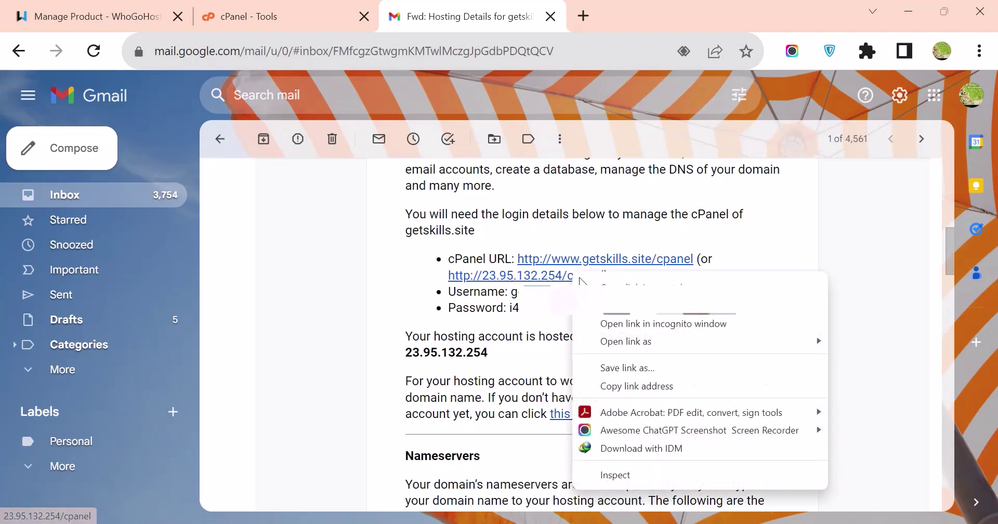
click(603, 291)
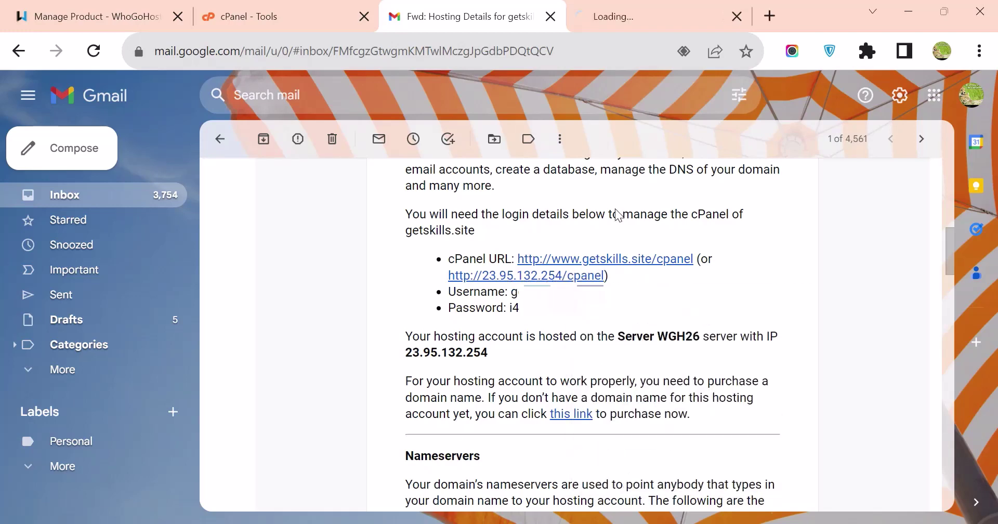
click(627, 20)
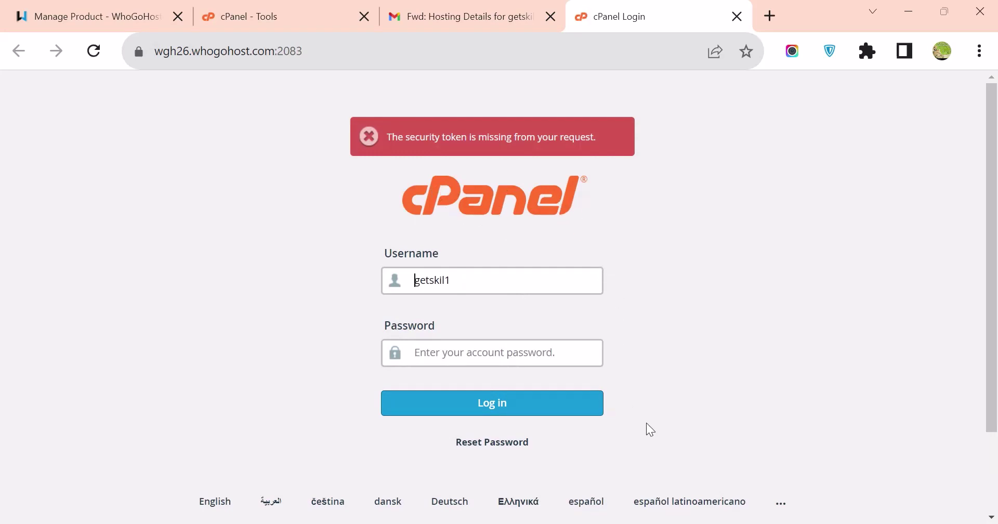
Copy the cPanel username from the hosting email into the login page's username field.
click(471, 16)
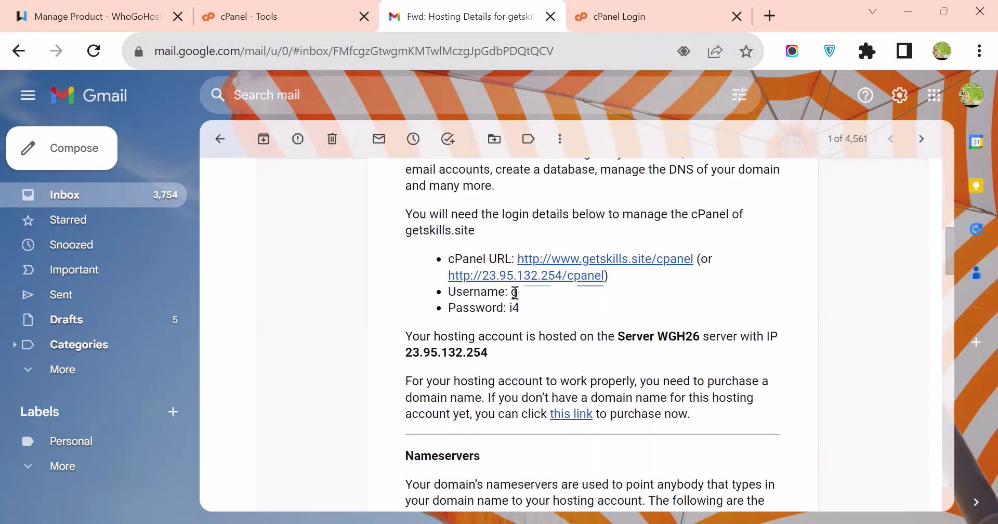
drag(513, 292, 538, 292)
right_click(538, 293)
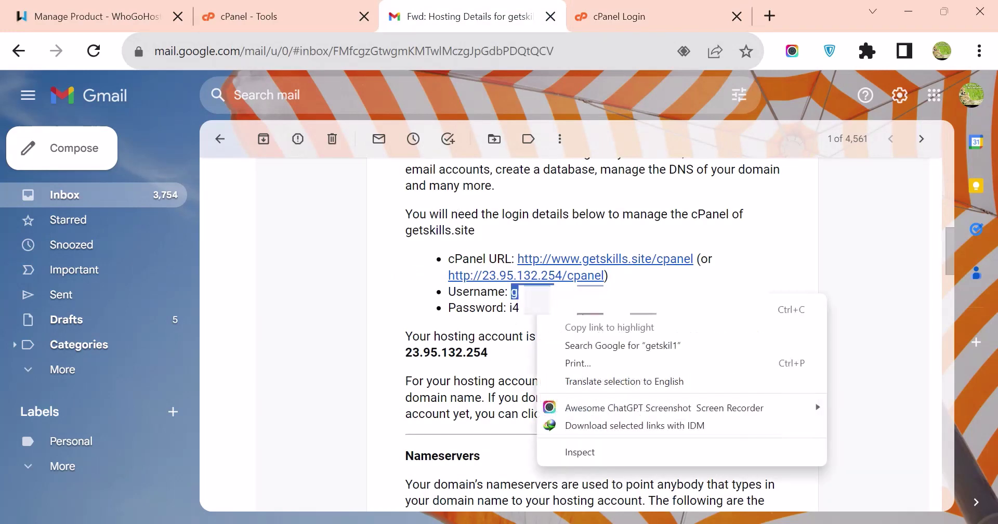
click(590, 314)
click(655, 16)
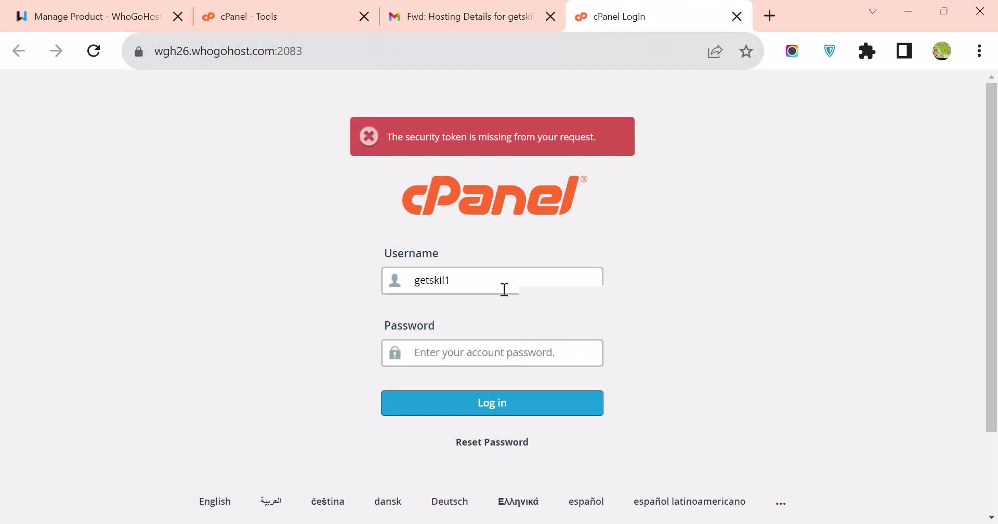
drag(505, 289, 417, 290)
key(ctrl+v)
Fill in the account password from the email and log in to cPanel.
click(489, 11)
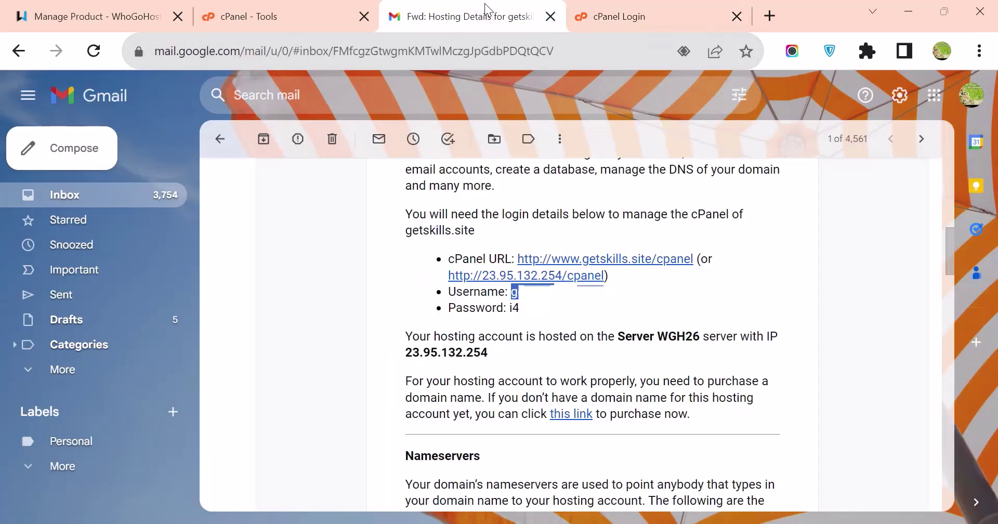
double_click(514, 307)
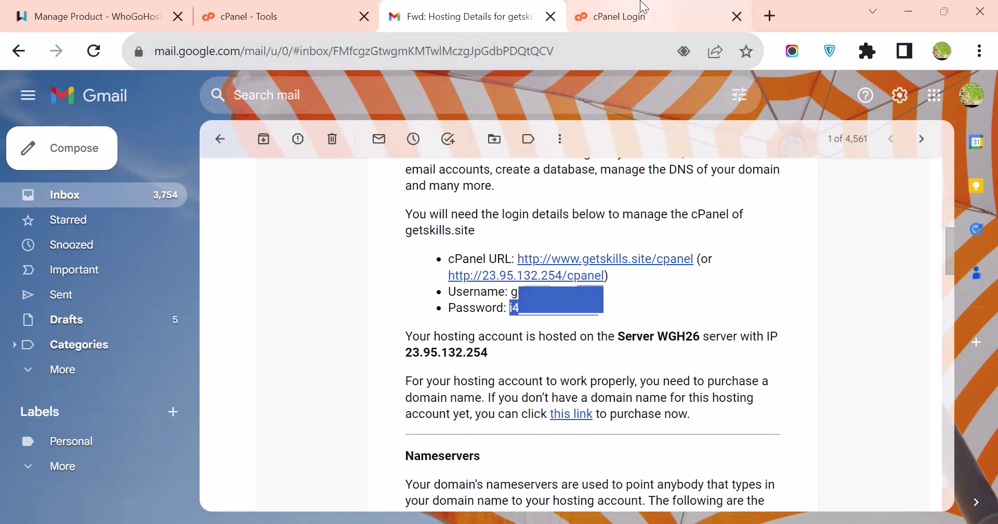
click(624, 17)
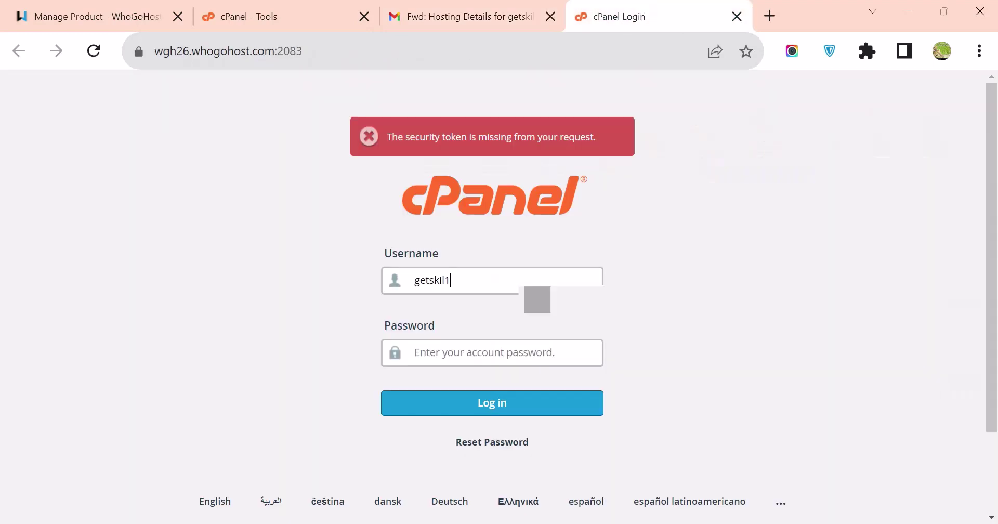
click(507, 359)
key(ctrl+v)
click(507, 407)
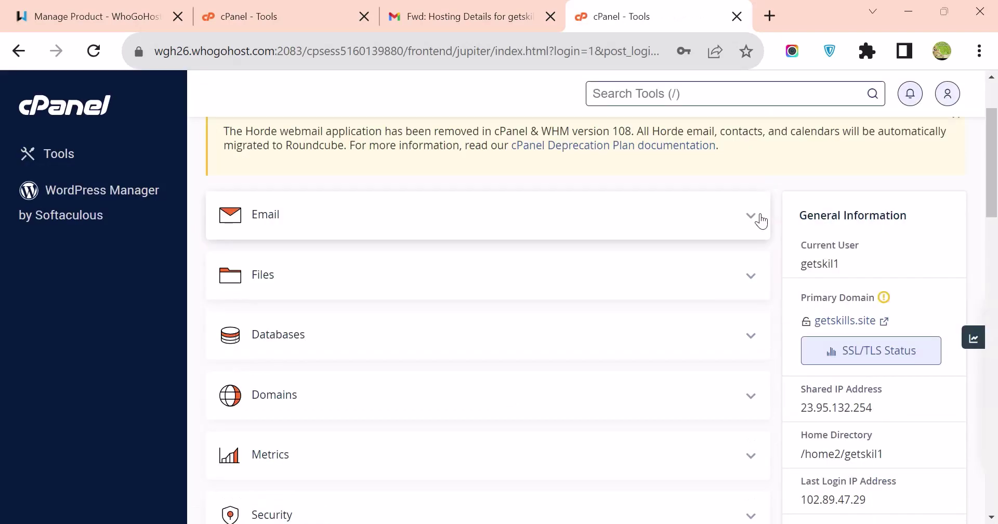
Expand the Email, Files, Databases, Domains and Metrics tool categories.
click(753, 216)
scroll(592, 276, down, 6)
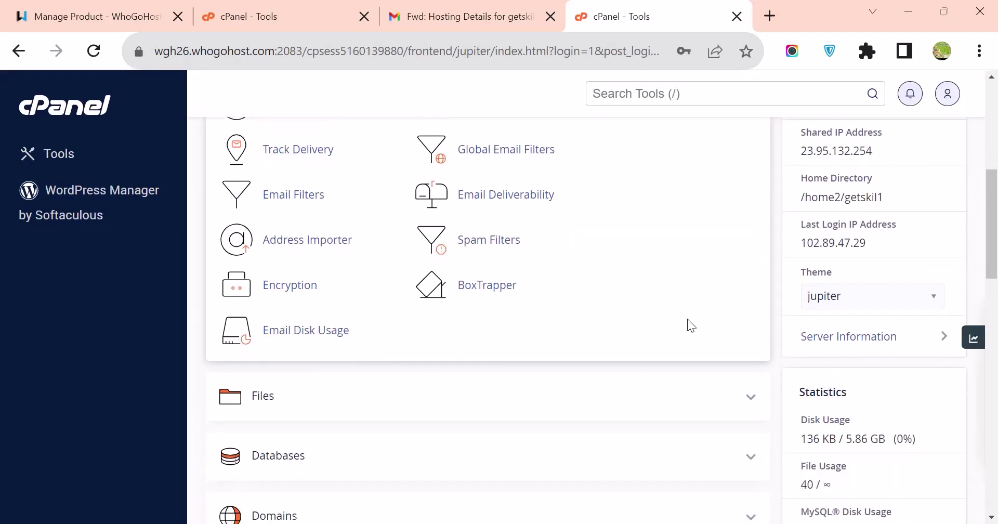
click(751, 346)
scroll(644, 346, down, 5)
click(752, 336)
scroll(641, 340, down, 1)
scroll(676, 348, down, 3)
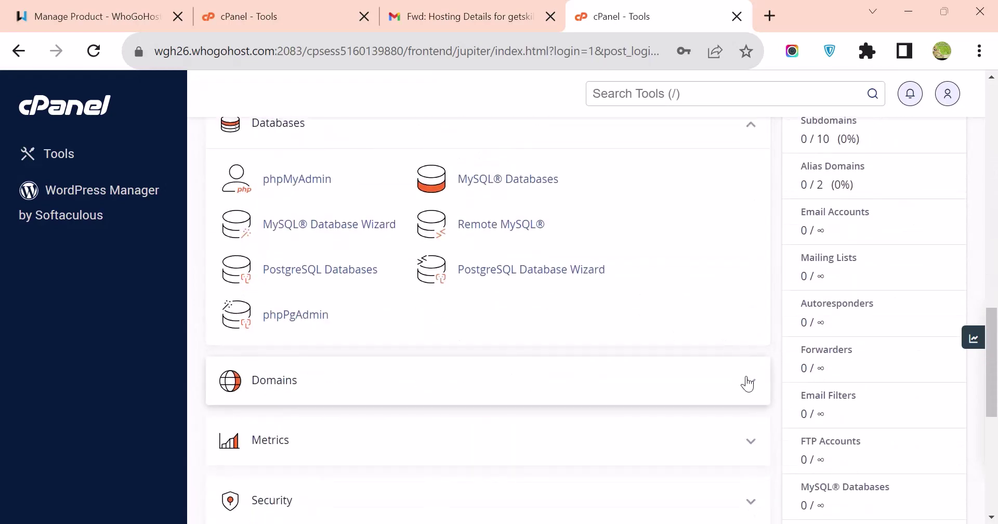
click(746, 380)
scroll(746, 378, down, 4)
click(751, 384)
Expand the Security, Software, Advanced, Preferences and Softaculous Apps Installer categories.
scroll(751, 392, down, 6)
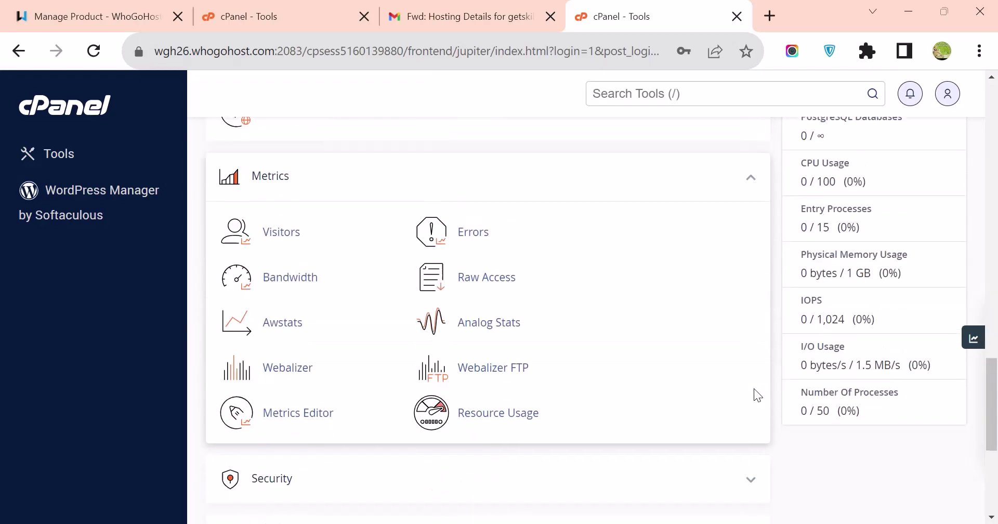
click(751, 375)
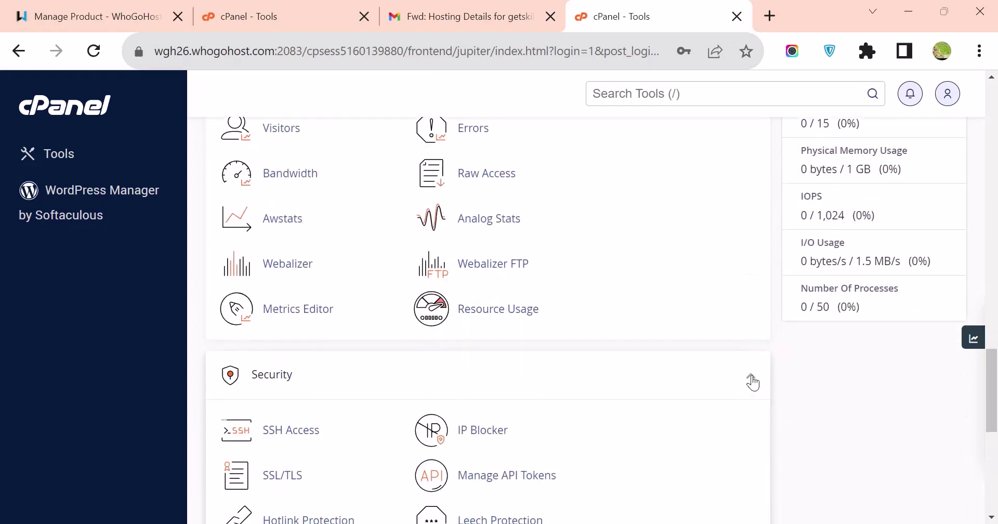
scroll(751, 377, down, 4)
scroll(754, 412, down, 4)
click(749, 260)
scroll(752, 263, down, 3)
scroll(749, 276, down, 2)
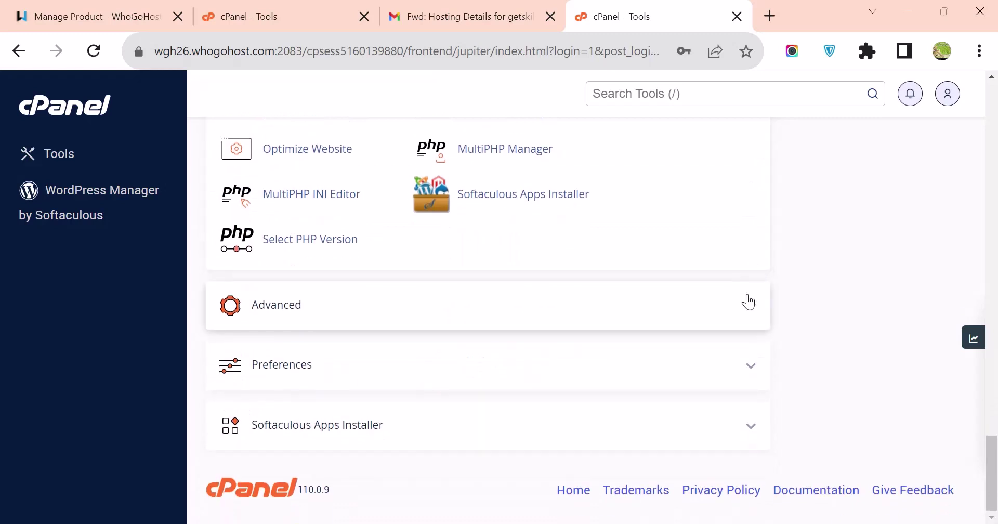
click(747, 302)
scroll(749, 302, down, 3)
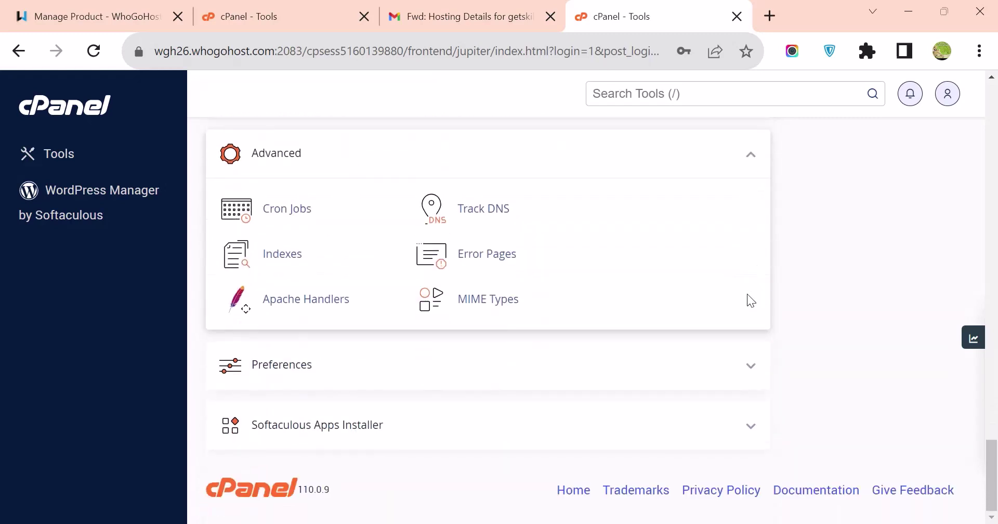
click(751, 377)
scroll(751, 377, down, 2)
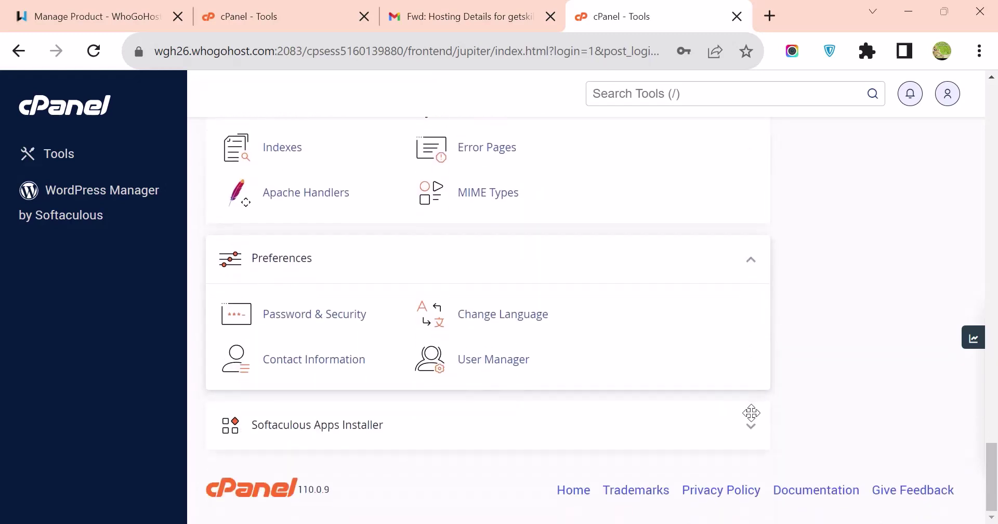
click(744, 426)
scroll(405, 349, up, 12)
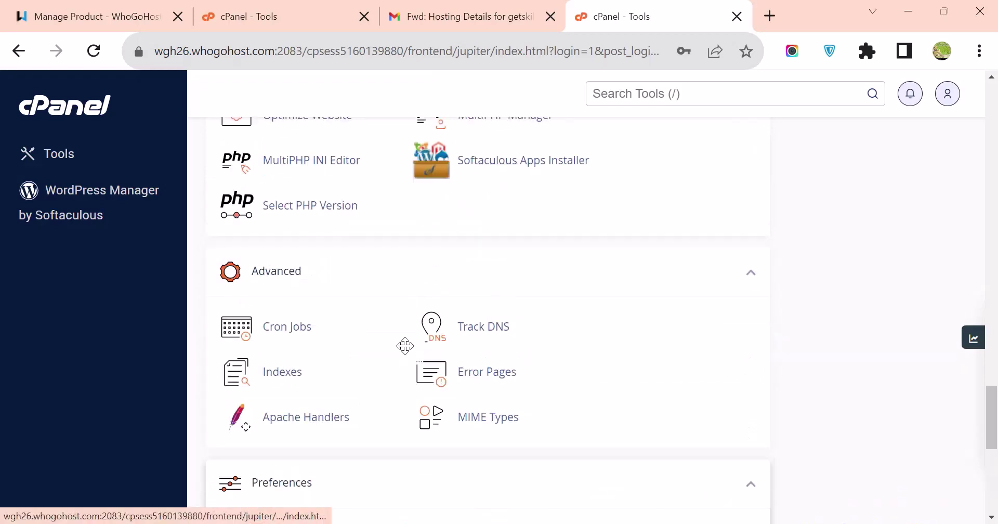
scroll(404, 344, up, 15)
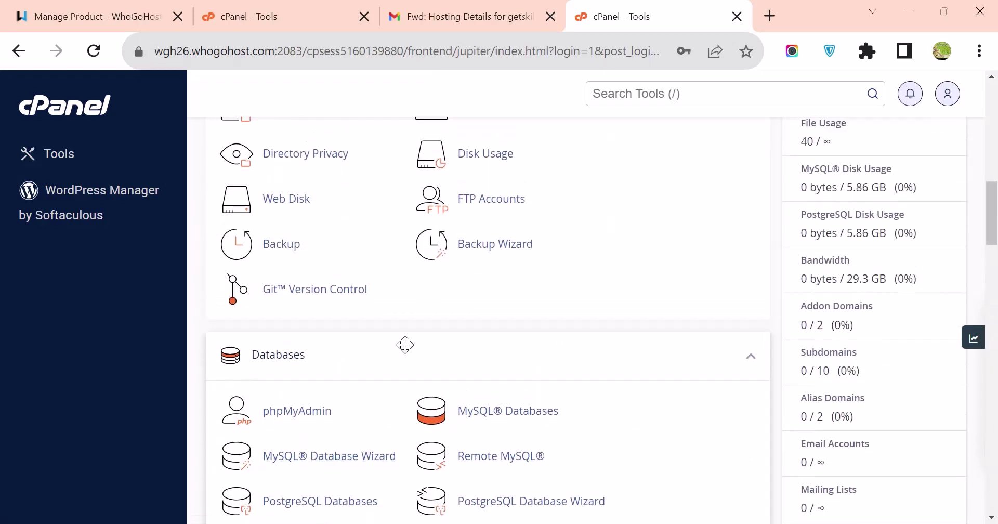
scroll(405, 345, down, 2)
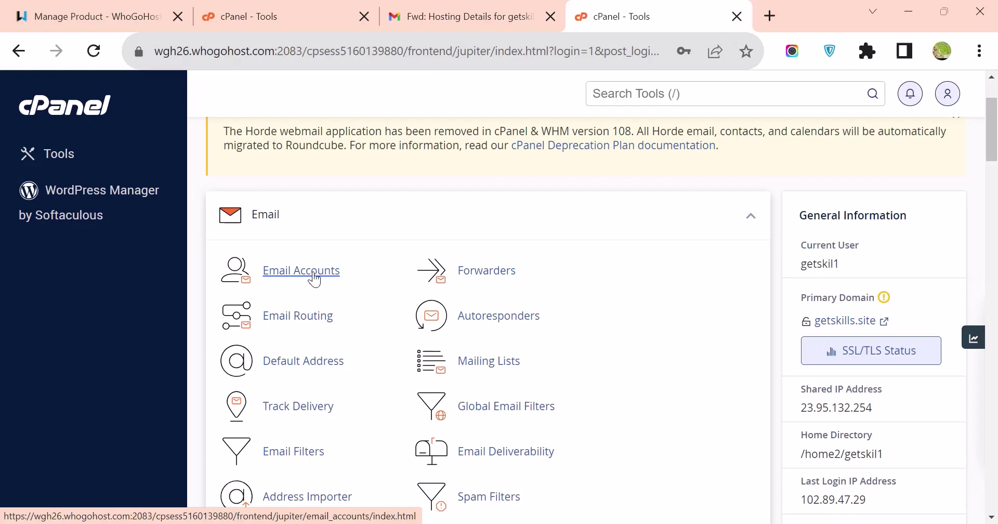
scroll(524, 291, down, 1)
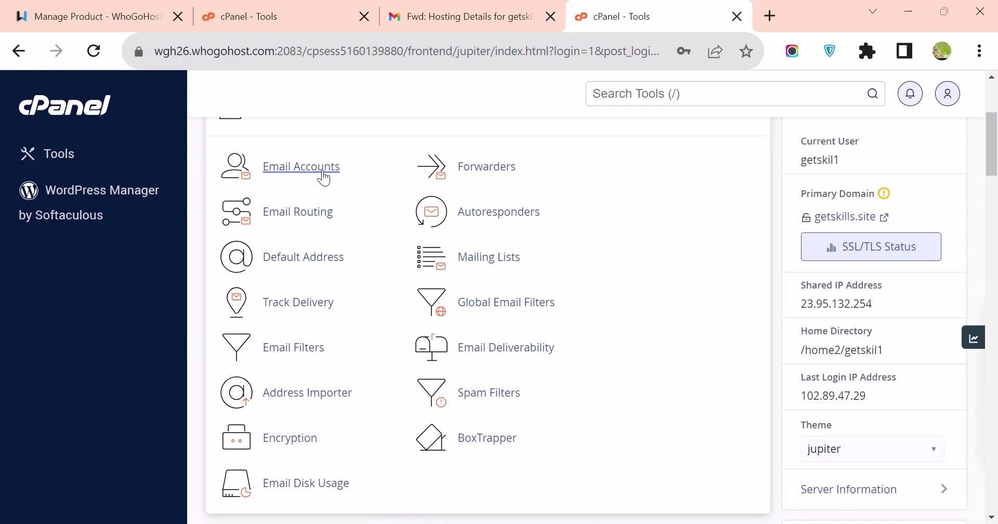
click(296, 173)
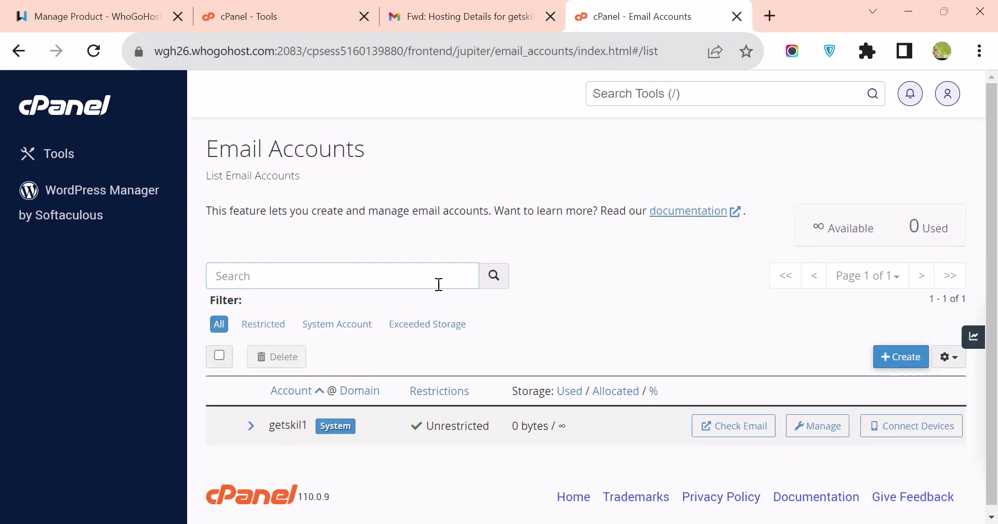
scroll(430, 327, down, 1)
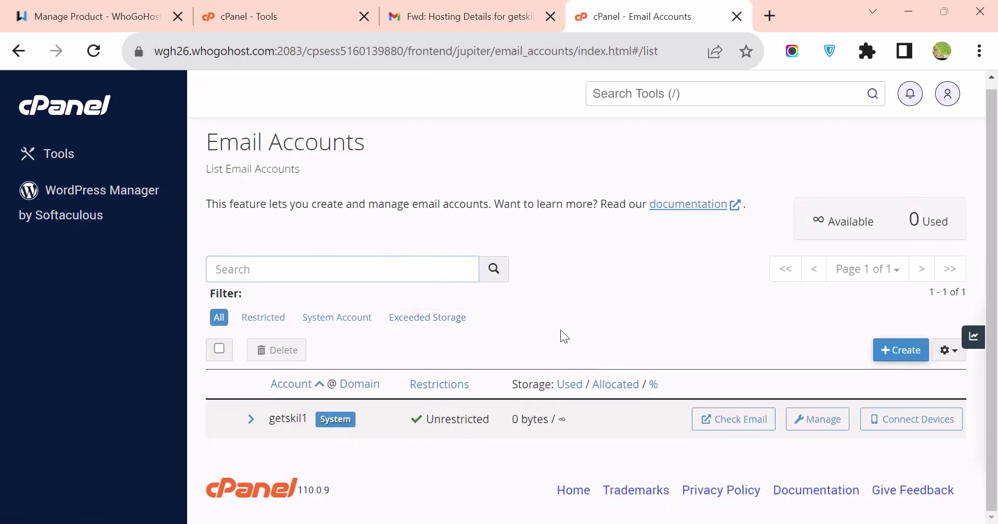
click(898, 356)
scroll(502, 334, down, 2)
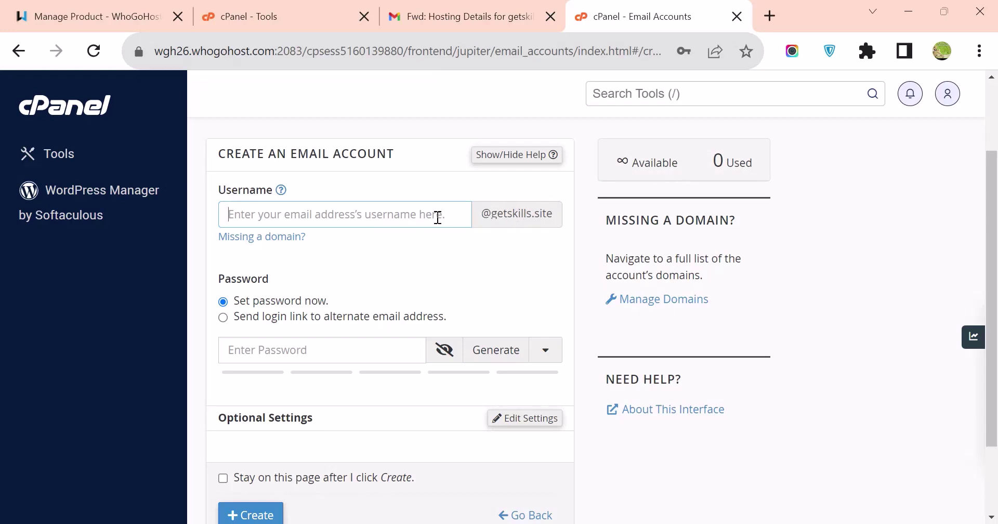
text(hello)
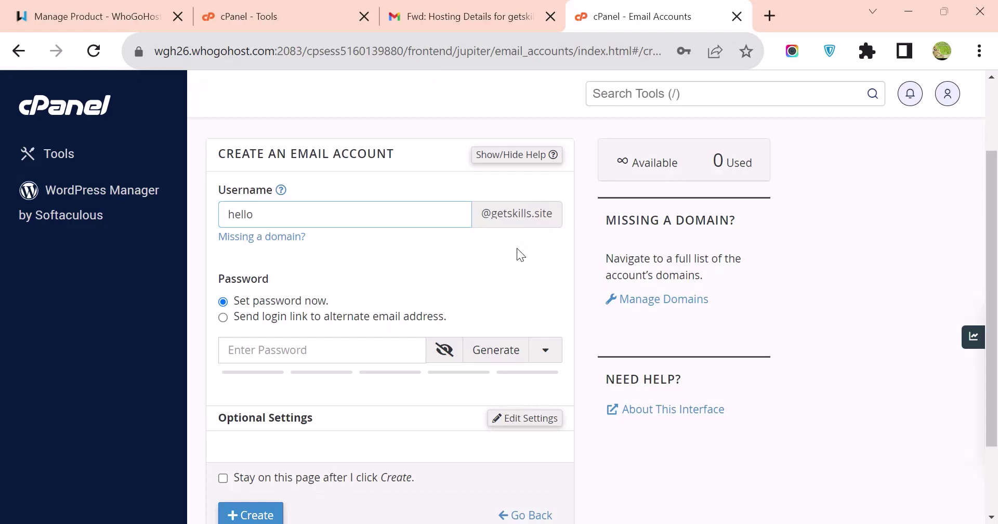
scroll(341, 333, down, 2)
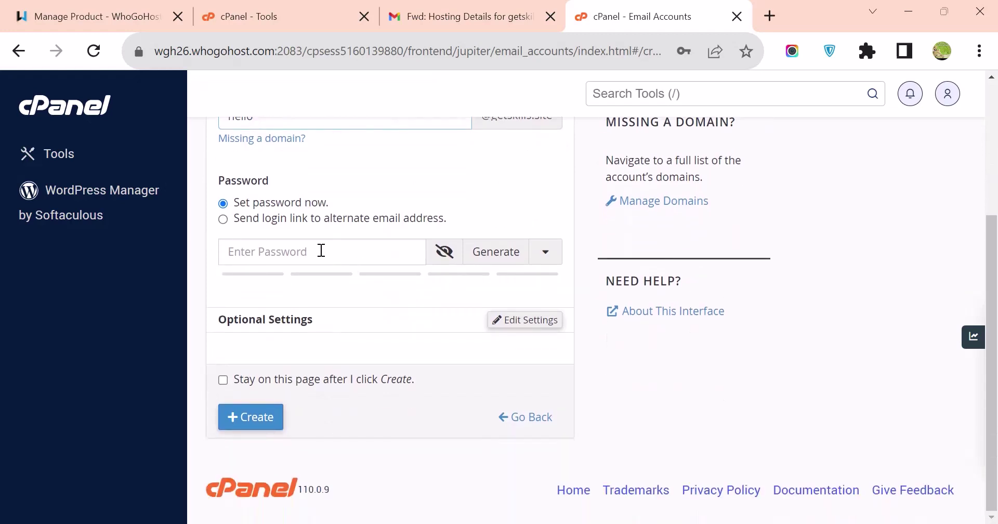
click(335, 251)
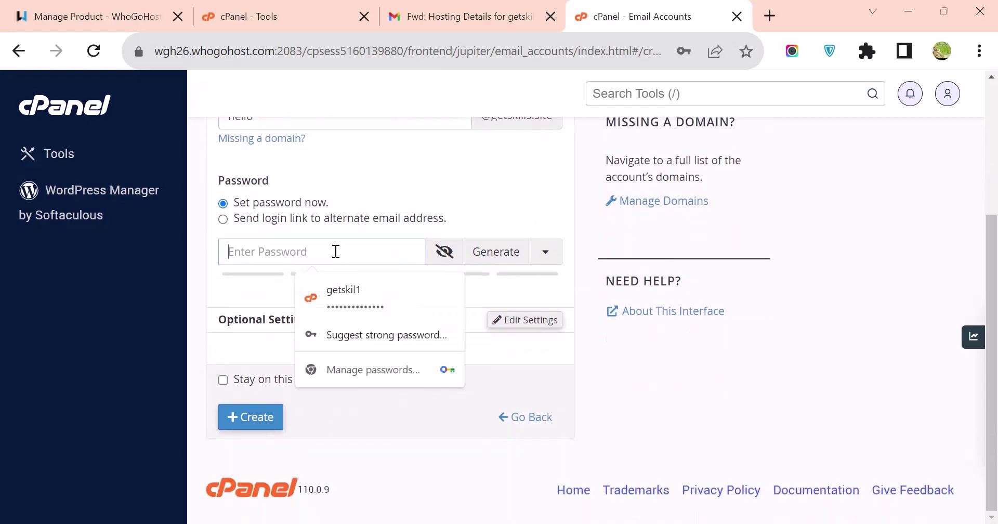
click(505, 257)
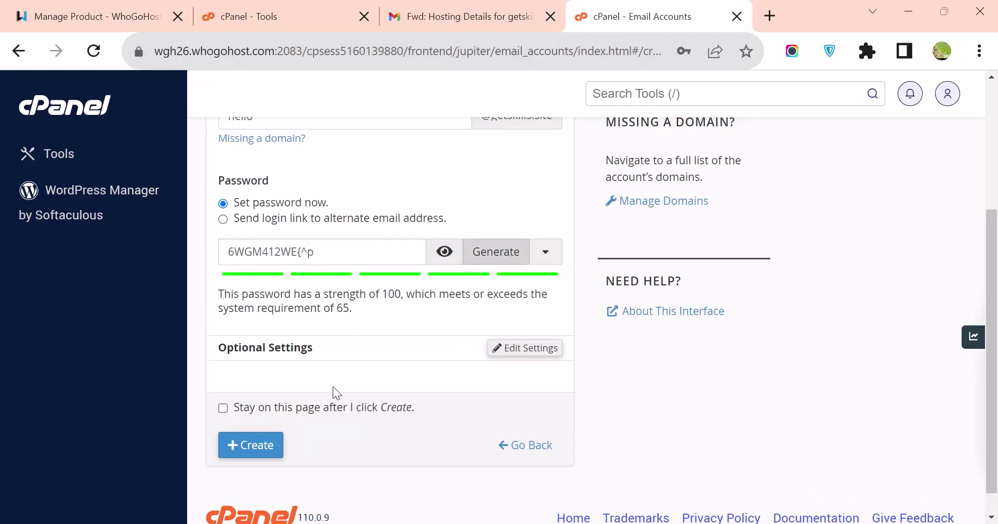
scroll(333, 386, down, 1)
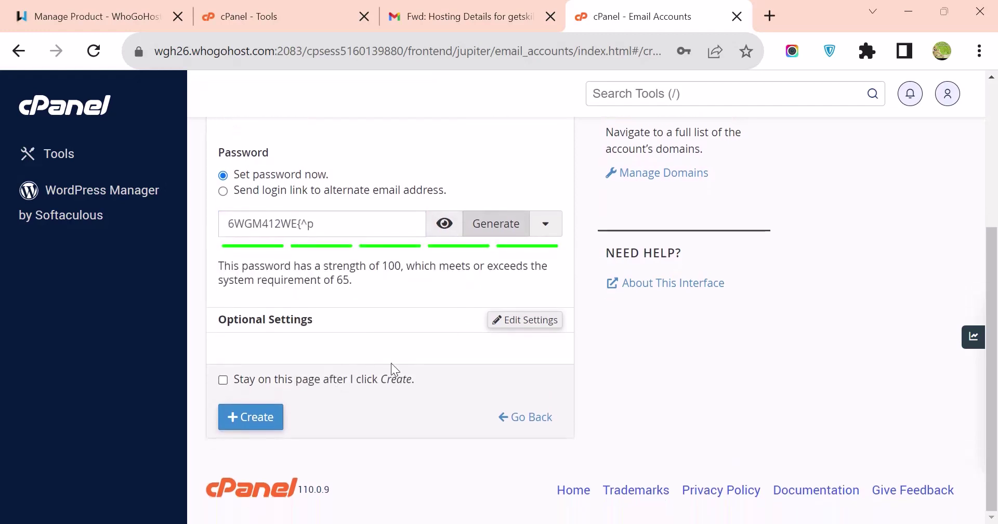
click(517, 320)
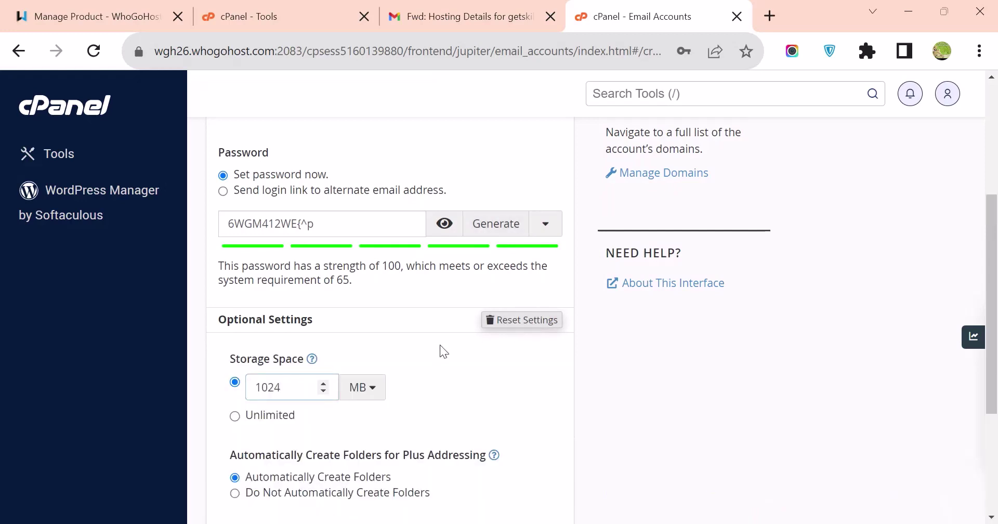
scroll(440, 345, down, 2)
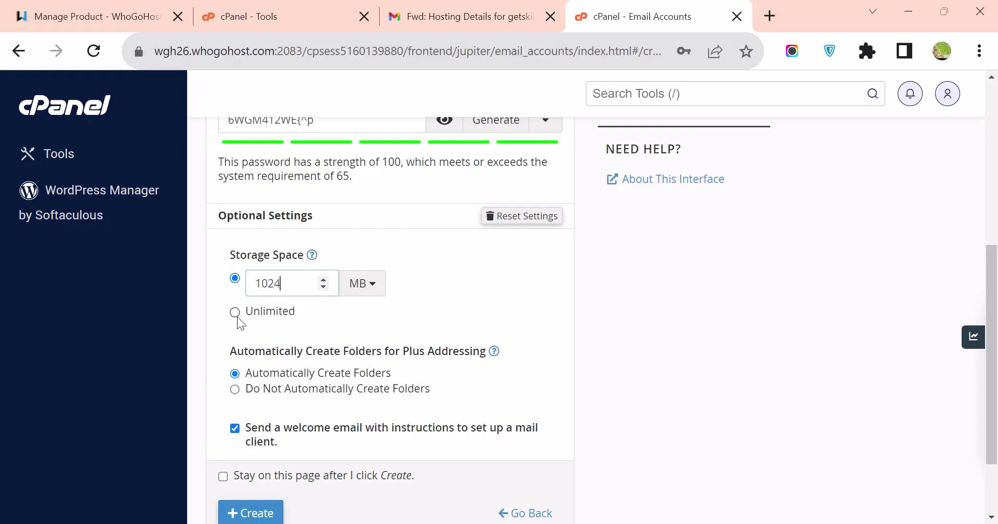
scroll(349, 307, down, 2)
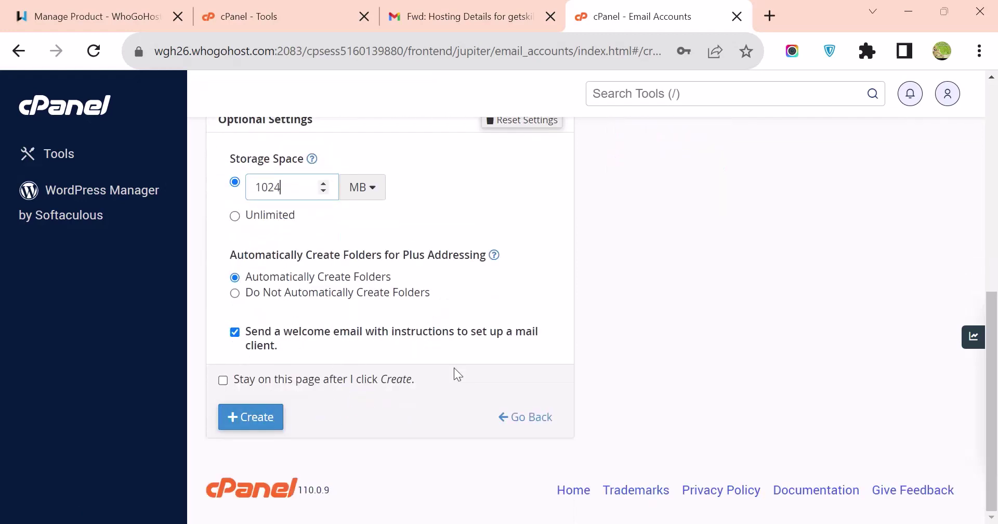
click(252, 417)
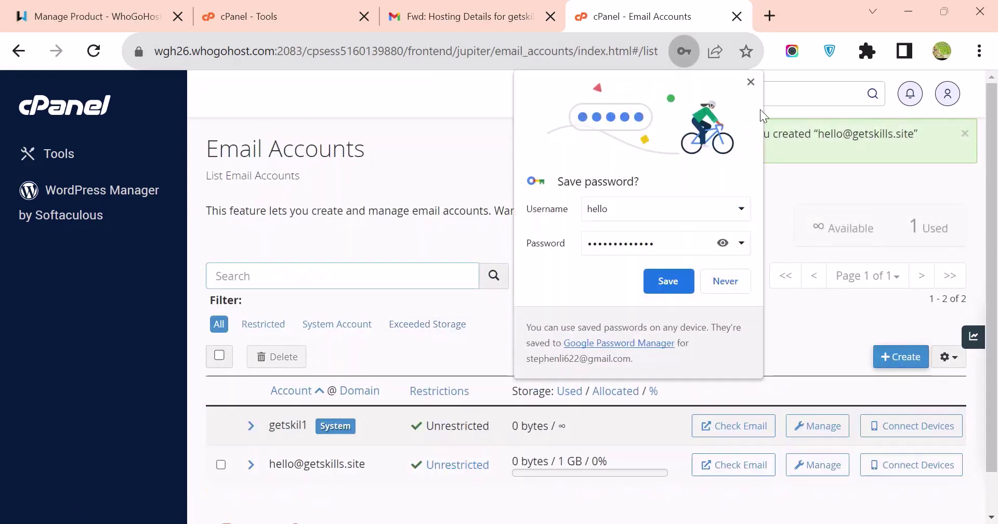
click(750, 81)
scroll(396, 404, down, 1)
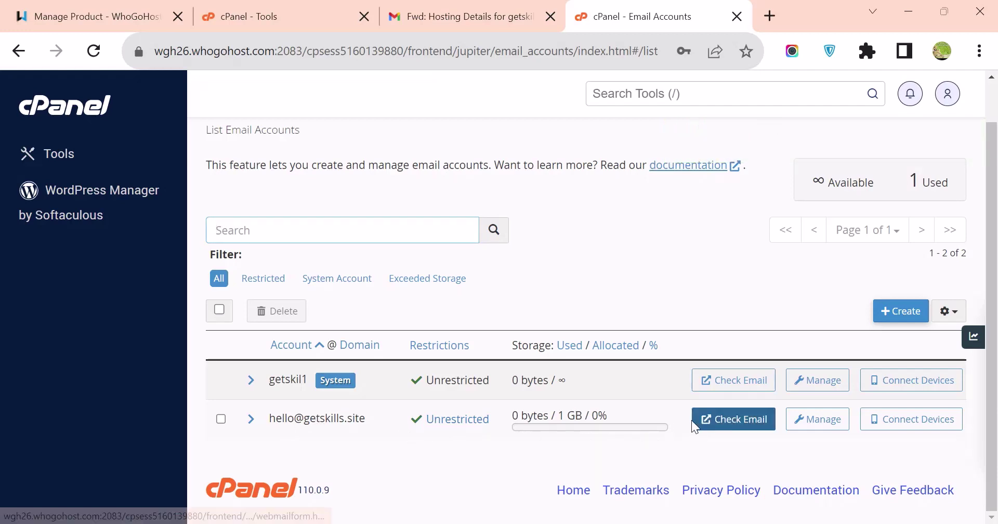
click(729, 428)
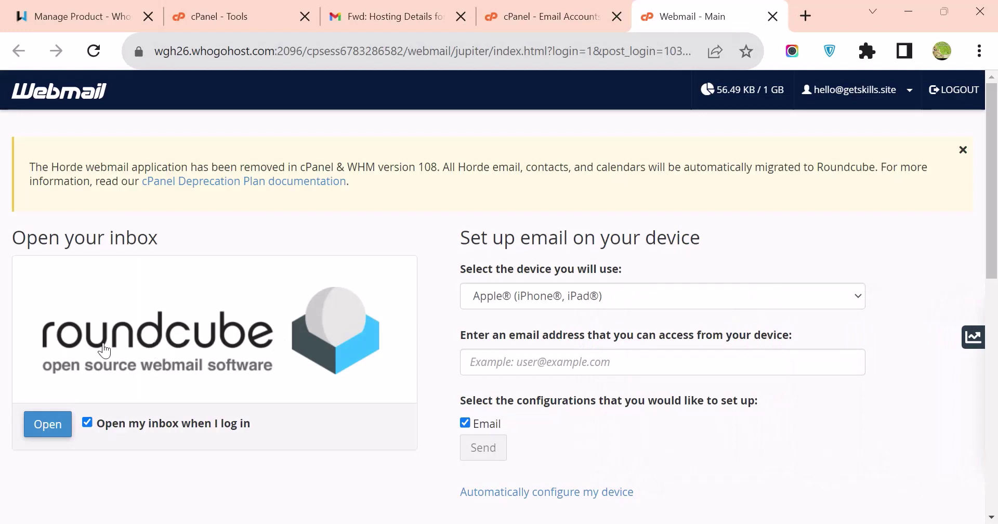
Read the client configuration message (IMAP 993, SMTP 465) in Roundcube, then return to cPanel's Email Accounts.
click(193, 346)
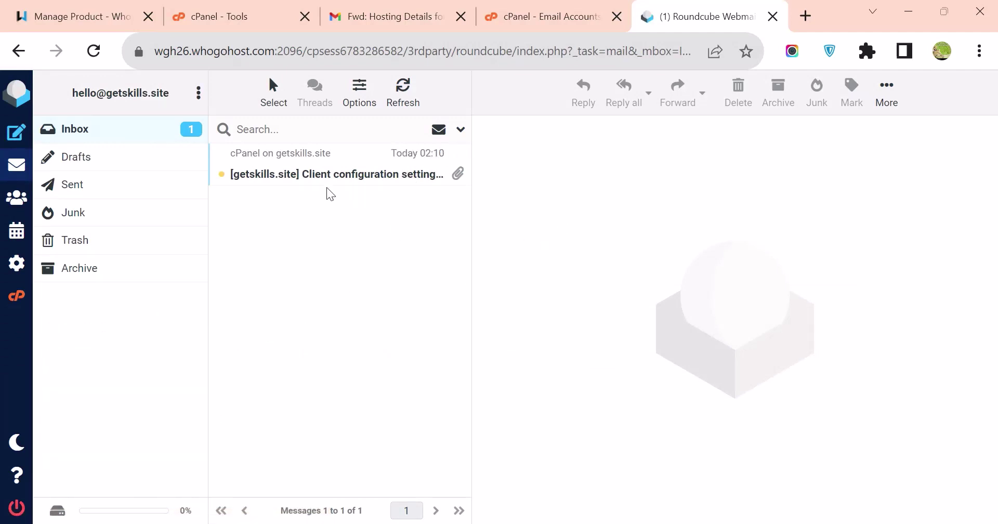
click(308, 182)
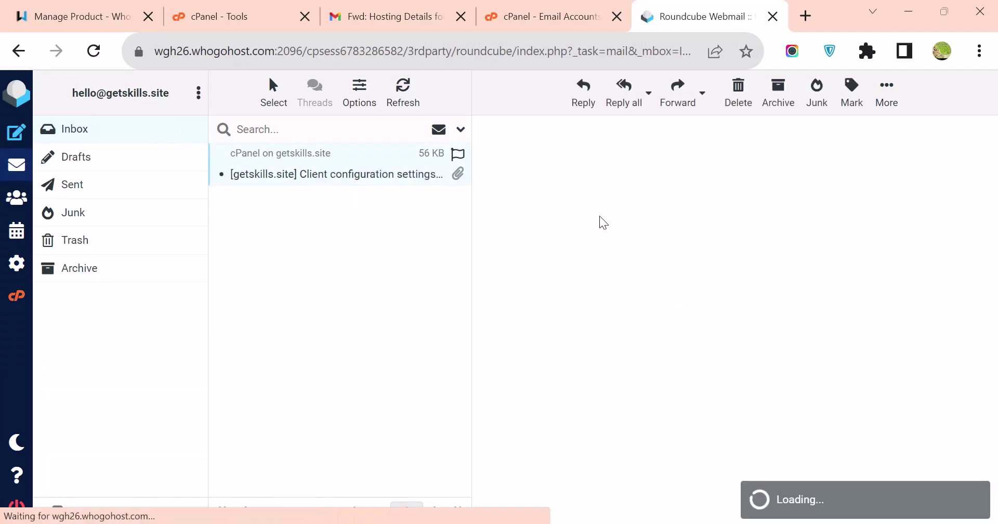
scroll(634, 334, down, 8)
scroll(647, 332, up, 8)
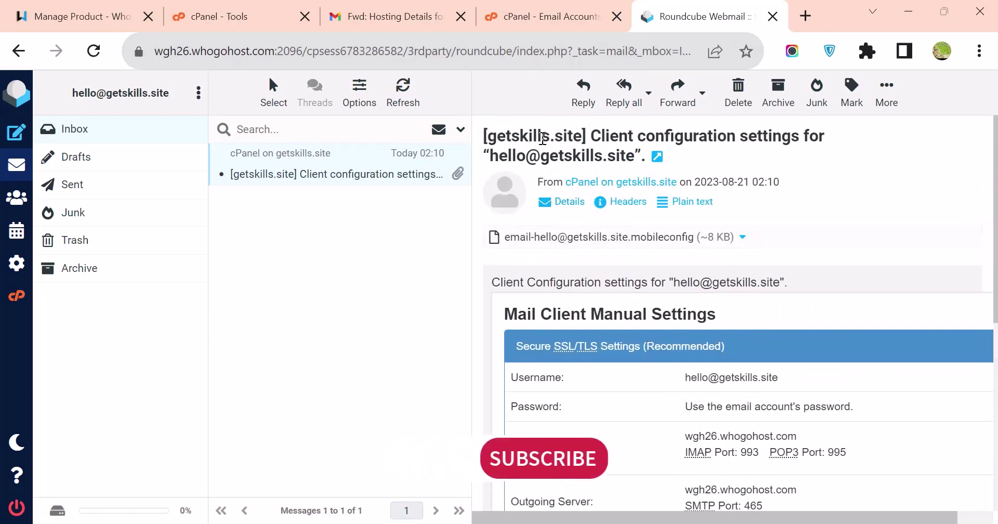
click(526, 23)
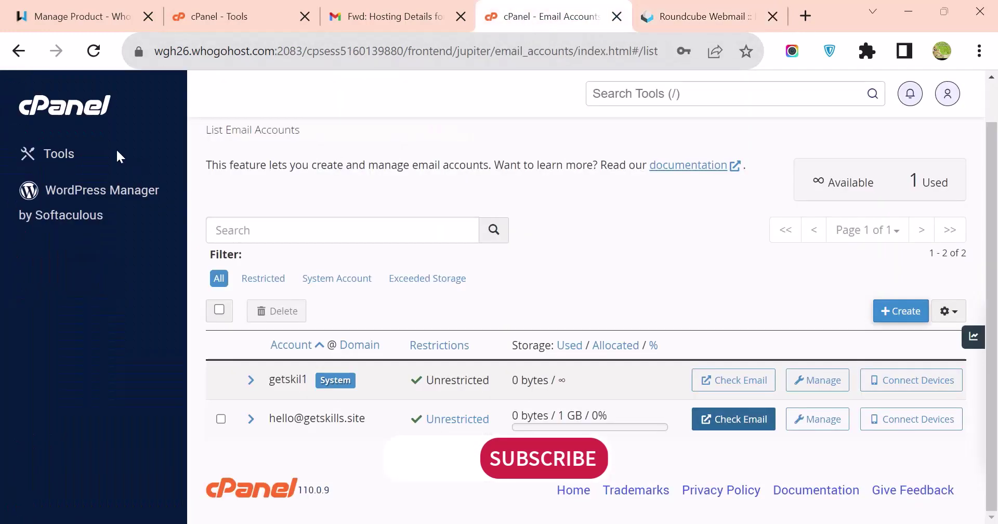
Close the Roundcube Webmail tab and open File Manager from the cPanel Tools page.
click(70, 110)
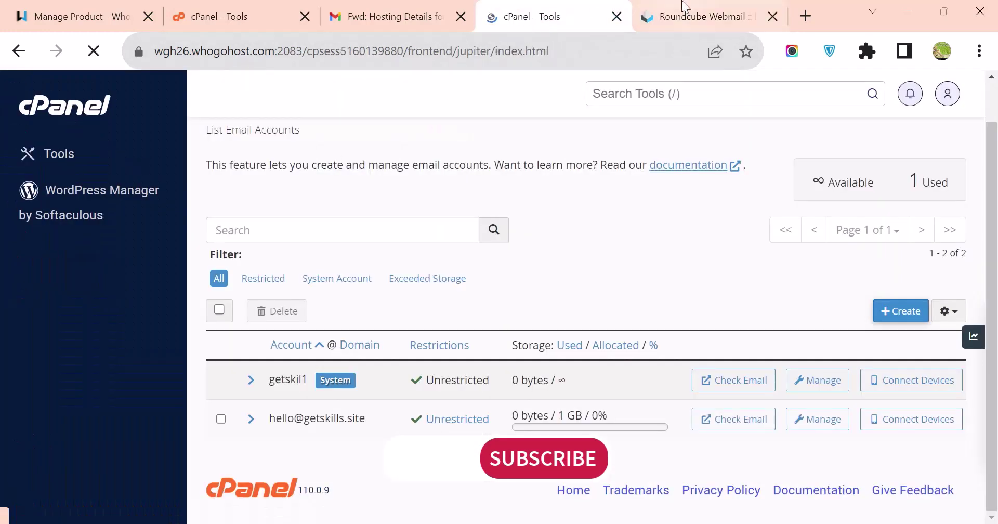
click(770, 16)
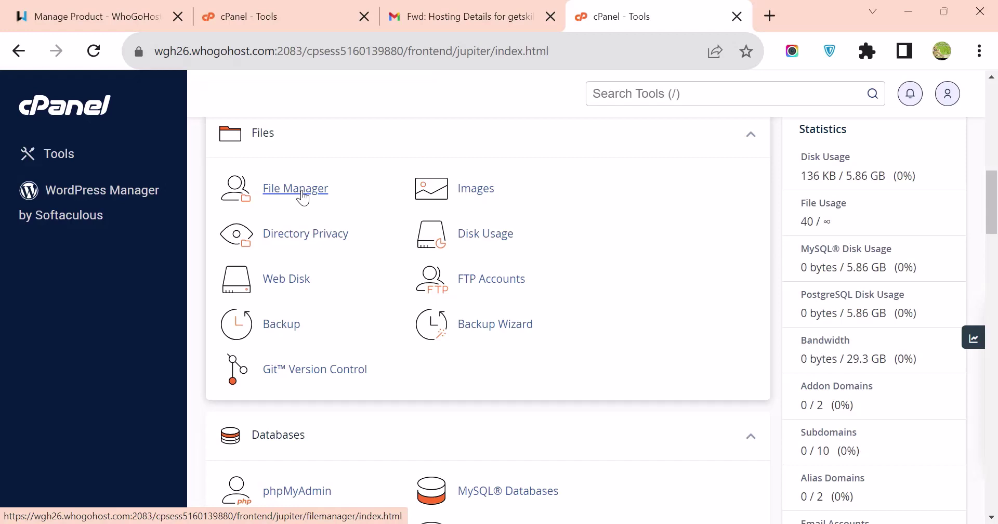
click(303, 195)
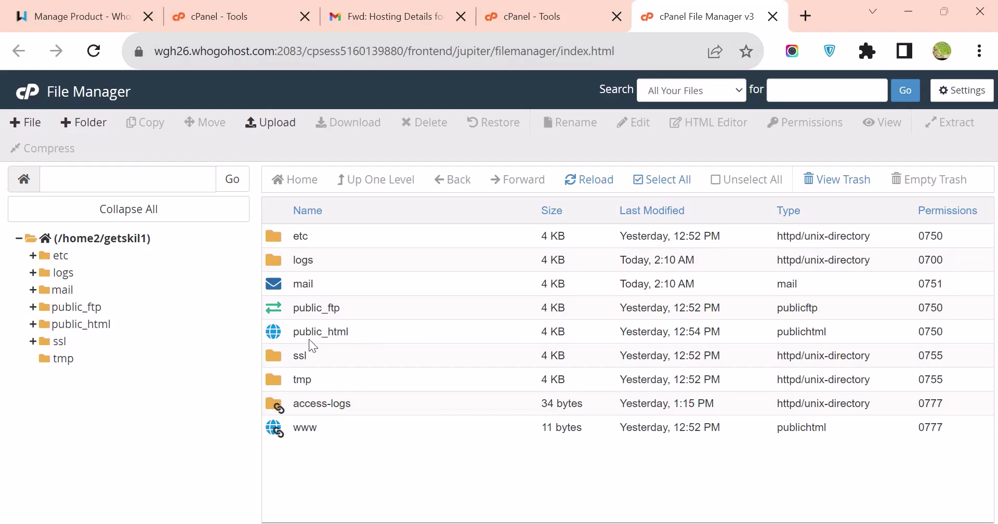
Enter the public_html folder, which holds only cgi-bin, then return to the cPanel Tools tab.
click(276, 334)
double_click(278, 338)
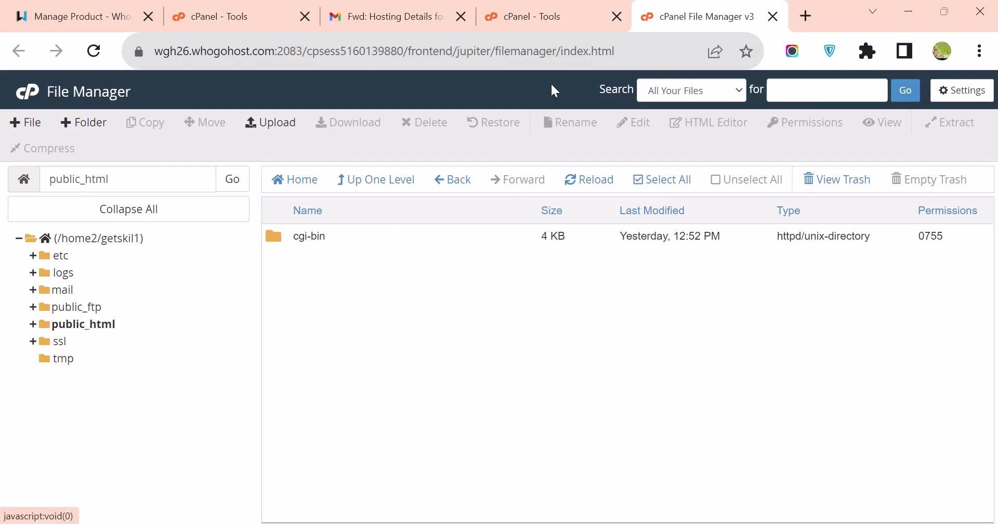
click(560, 20)
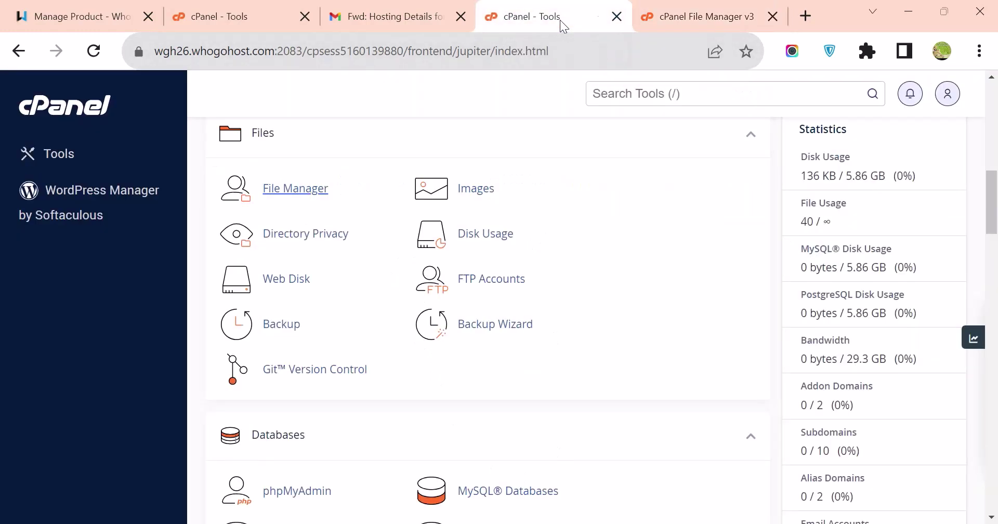
Close the File Manager tab and scroll past Databases and Domains to the Metrics tools.
click(772, 16)
scroll(437, 344, down, 2)
scroll(438, 344, down, 2)
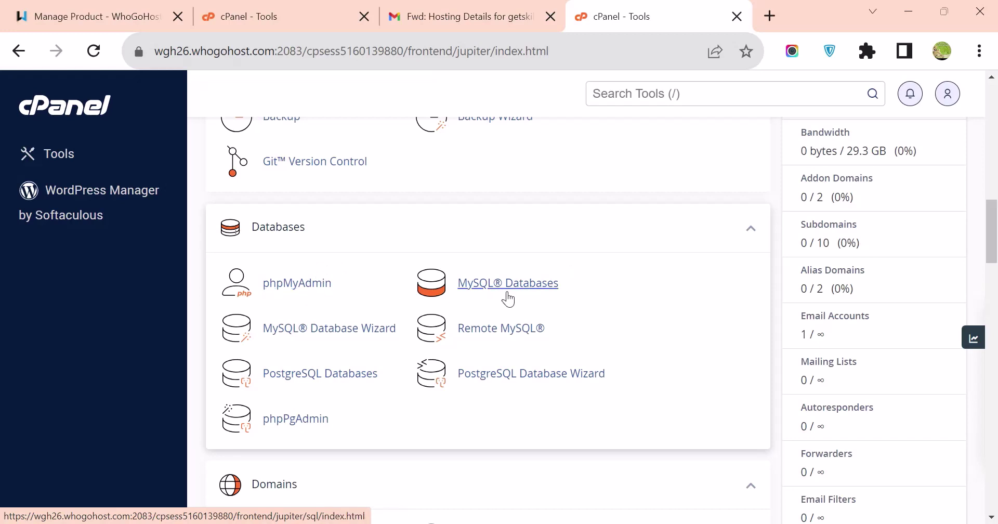
scroll(363, 303, down, 6)
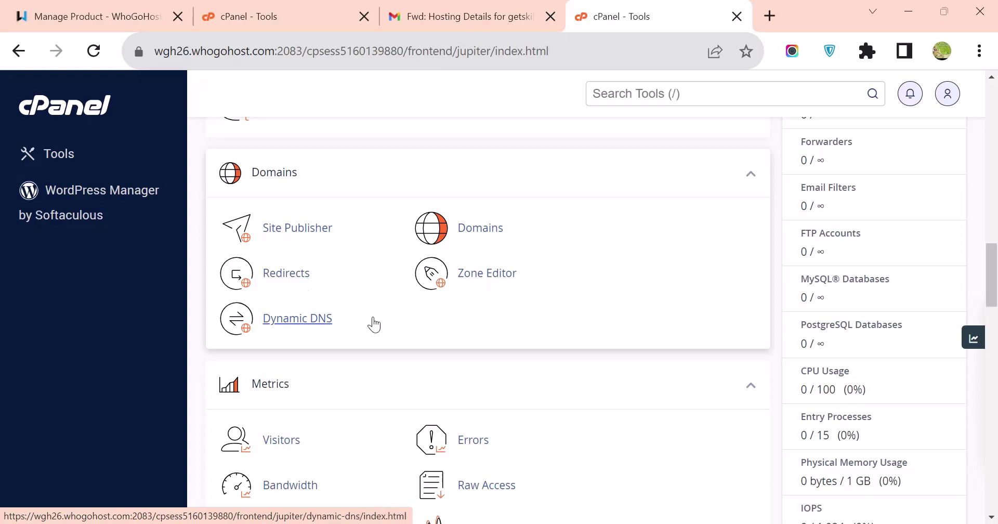
scroll(400, 349, down, 3)
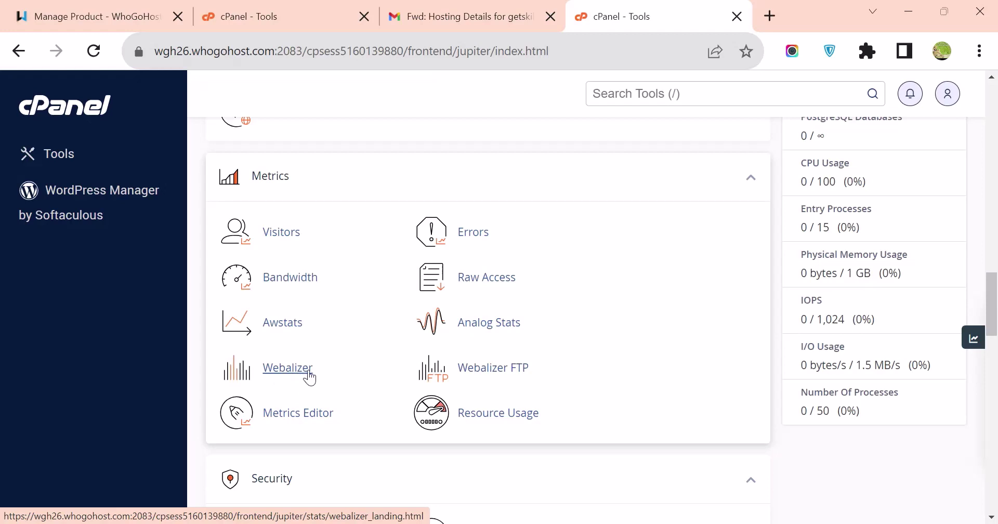
scroll(670, 345, down, 5)
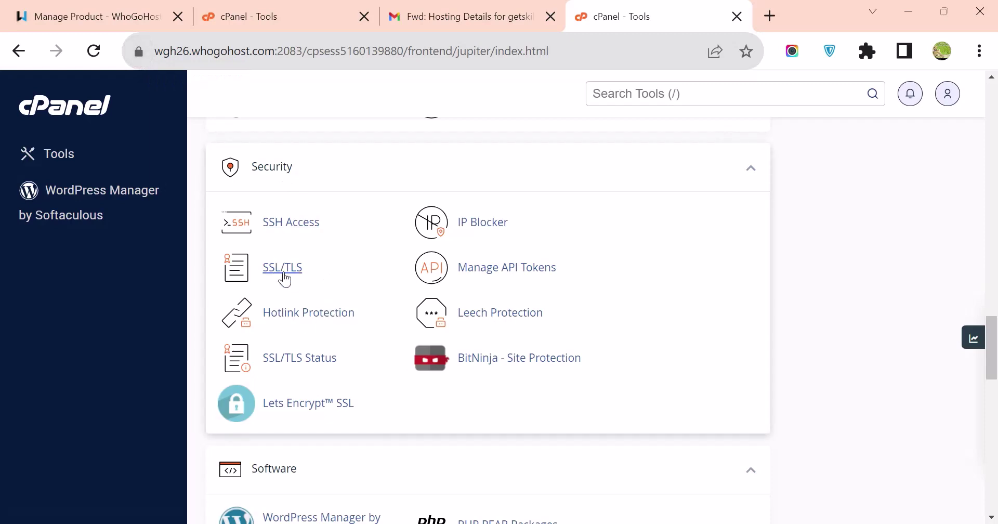
scroll(392, 406, down, 2)
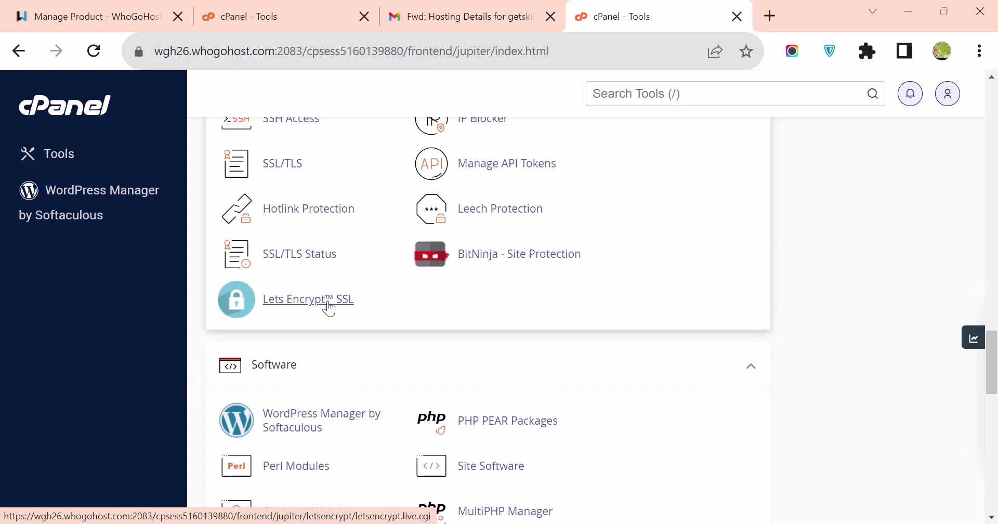
scroll(452, 332, down, 2)
scroll(520, 326, down, 2)
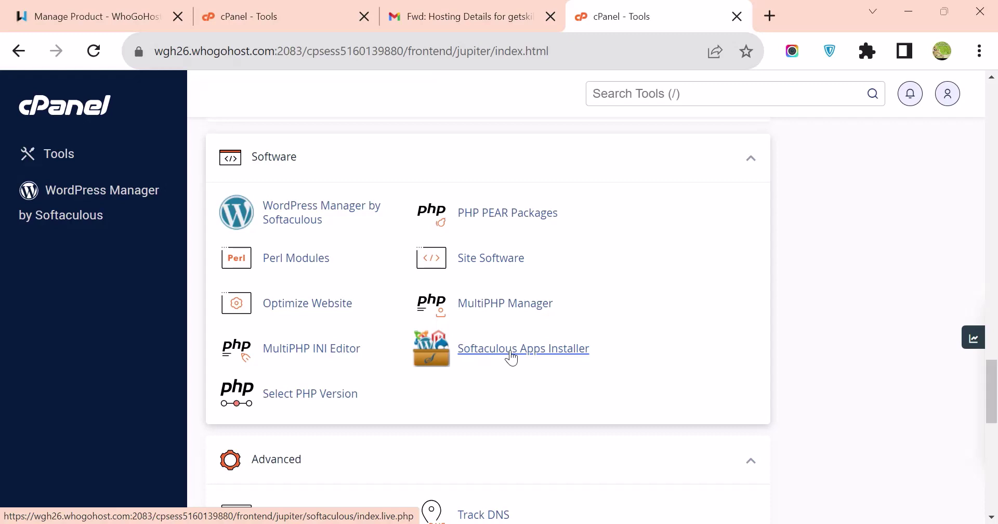
In the PHP Selector, change getskills.site's current version from 5.6 to 8.0 (alt-php80) and apply it.
click(310, 394)
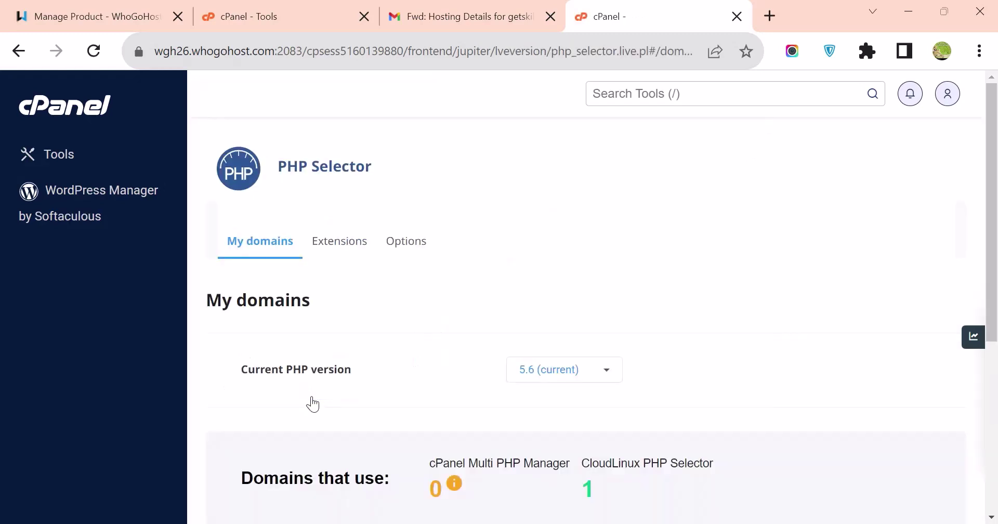
scroll(389, 364, down, 4)
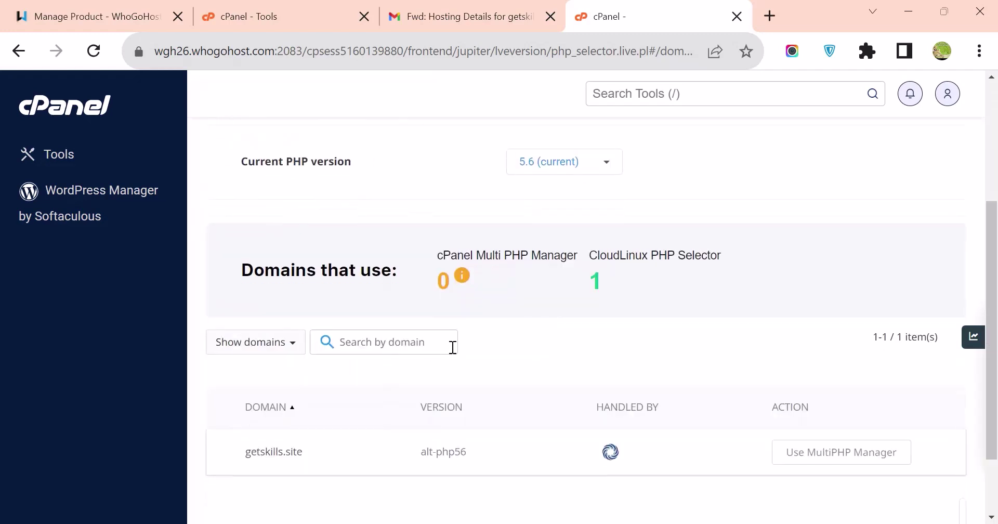
scroll(451, 348, up, 2)
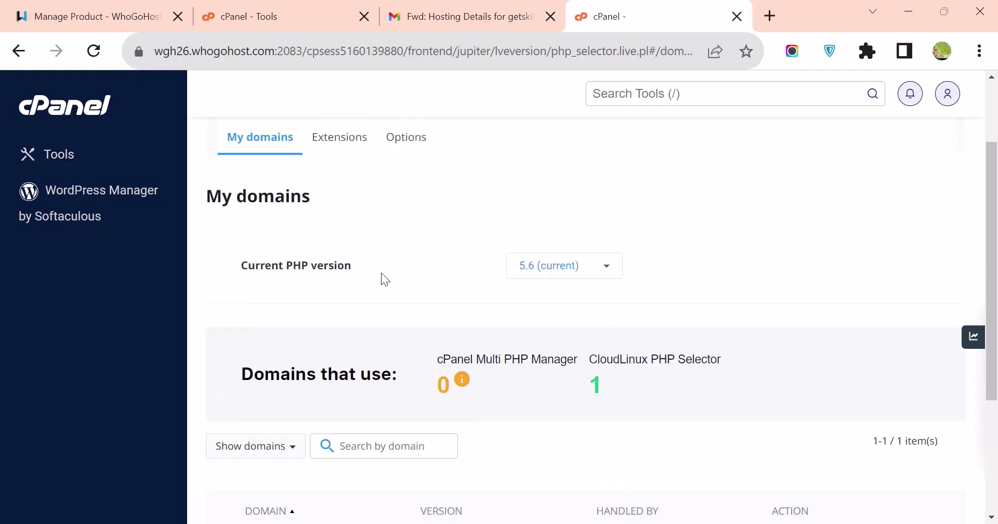
click(609, 268)
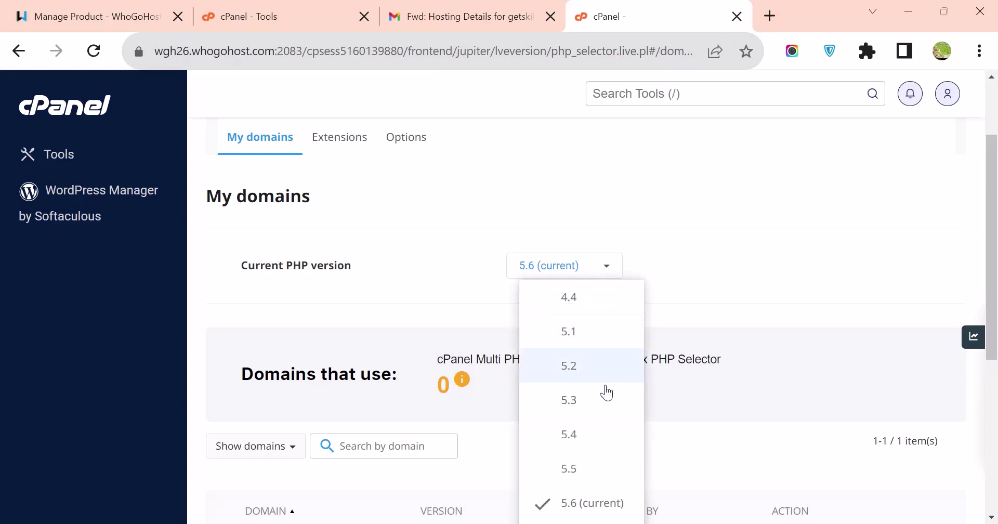
scroll(603, 413, down, 5)
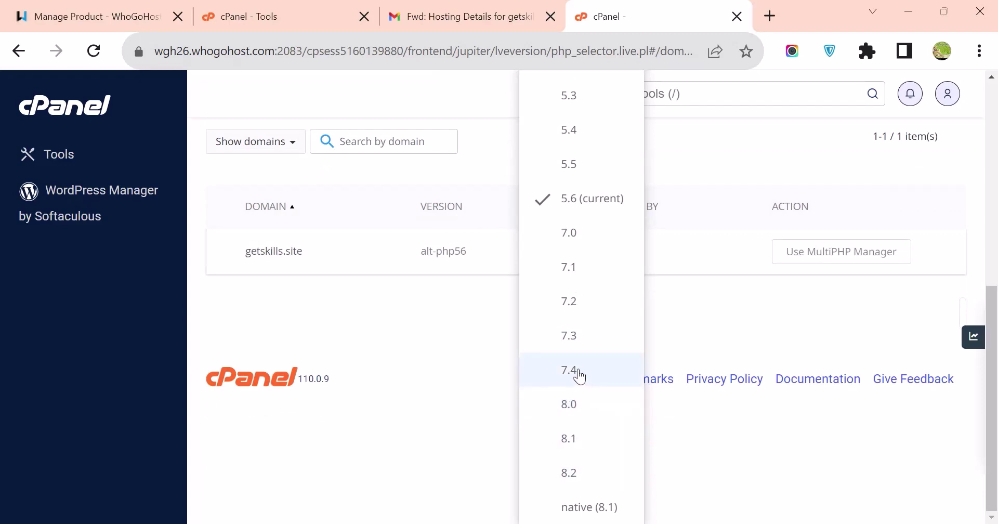
click(575, 405)
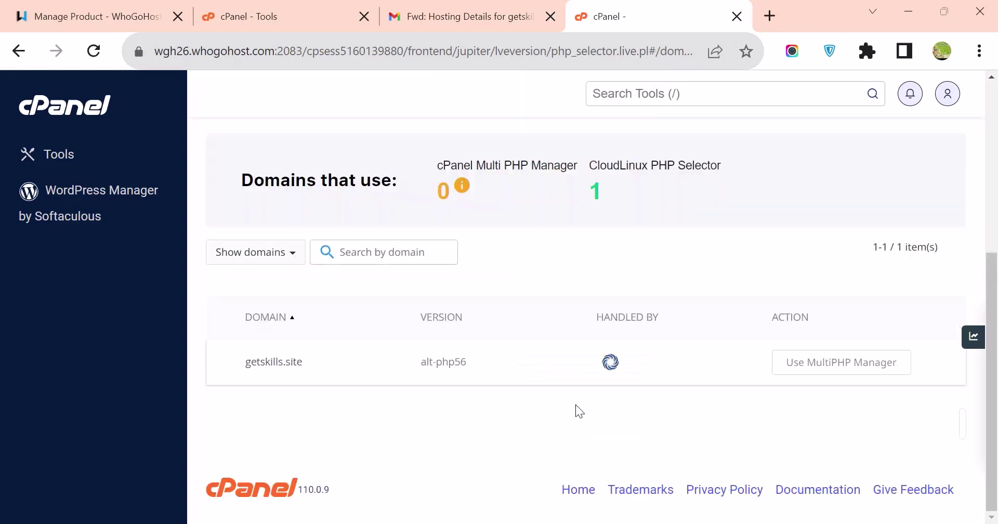
scroll(571, 250, up, 4)
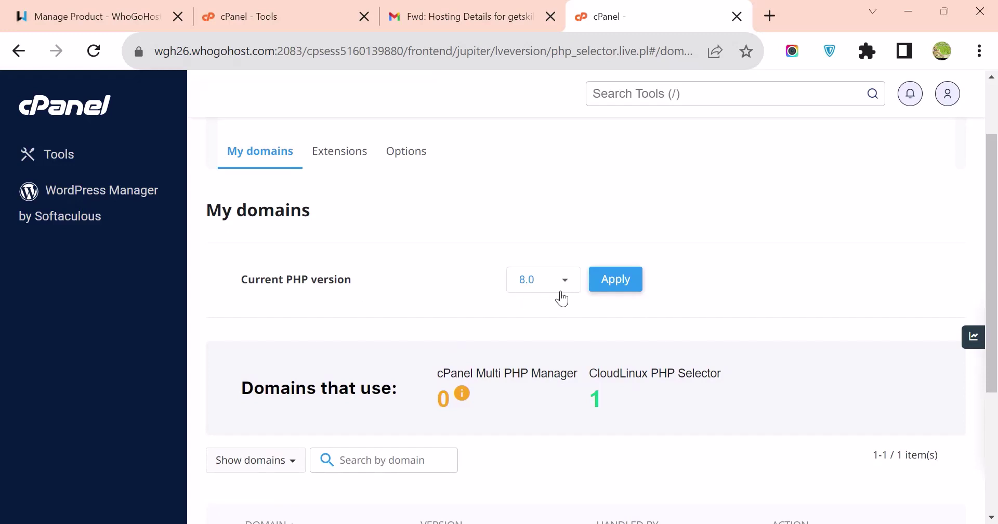
click(616, 281)
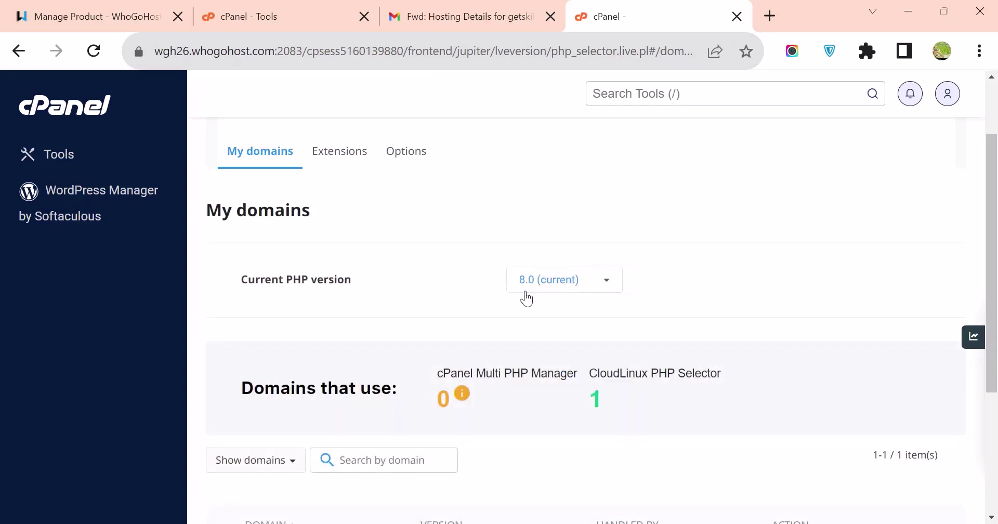
scroll(507, 294, down, 4)
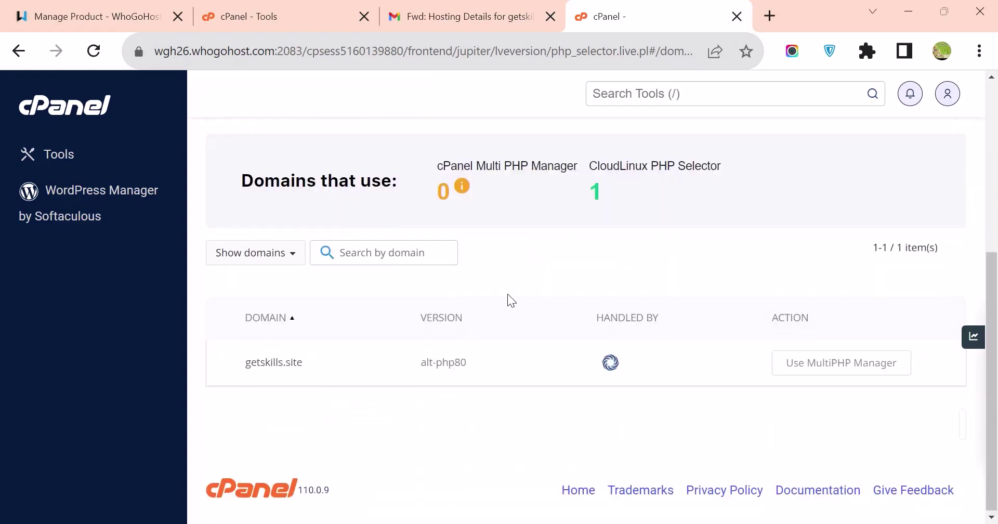
scroll(507, 294, up, 6)
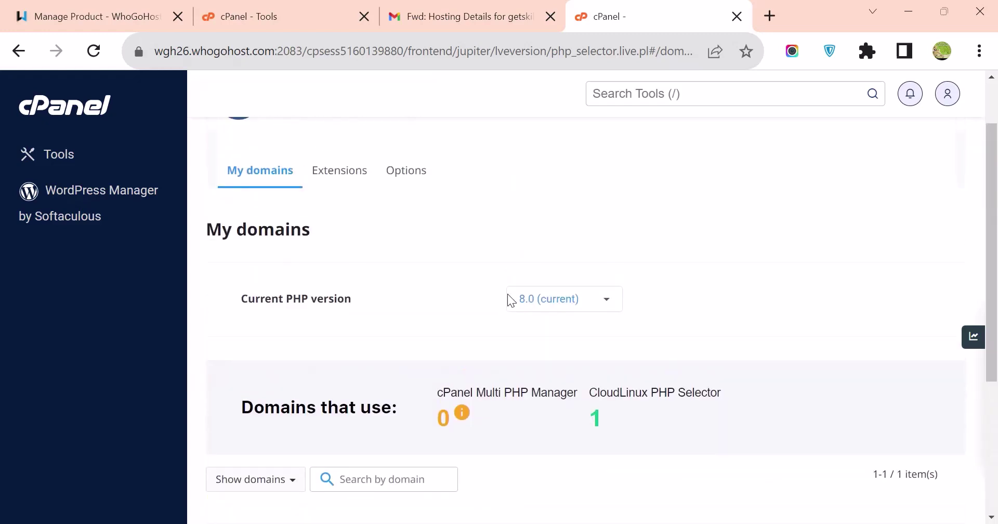
Open the Softaculous Apps Installer in a separate browser tab from the cPanel Tools page.
click(73, 119)
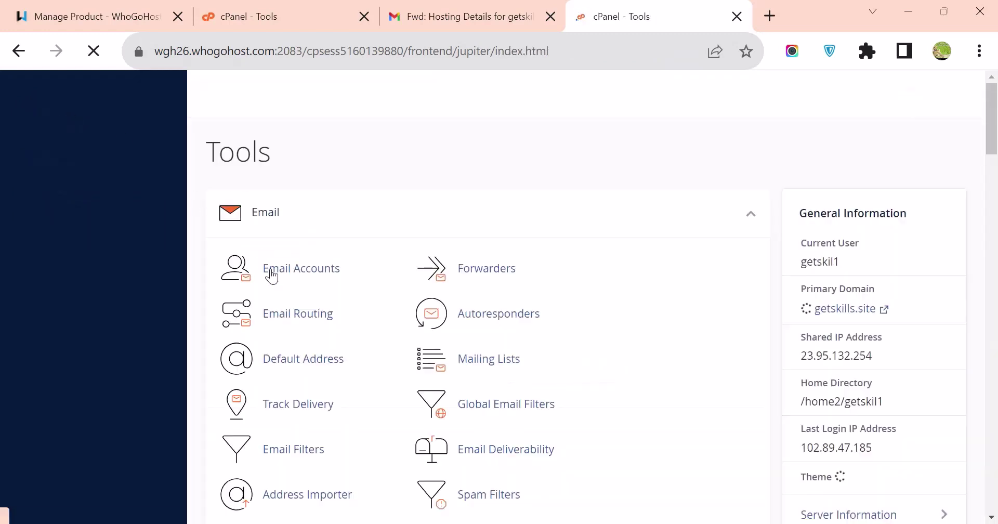
scroll(281, 301, down, 15)
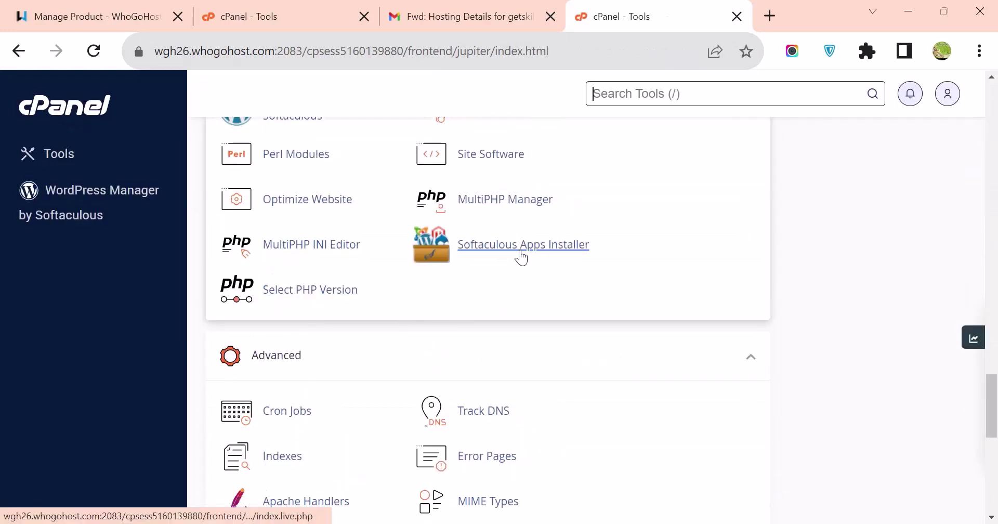
right_click(533, 244)
click(574, 264)
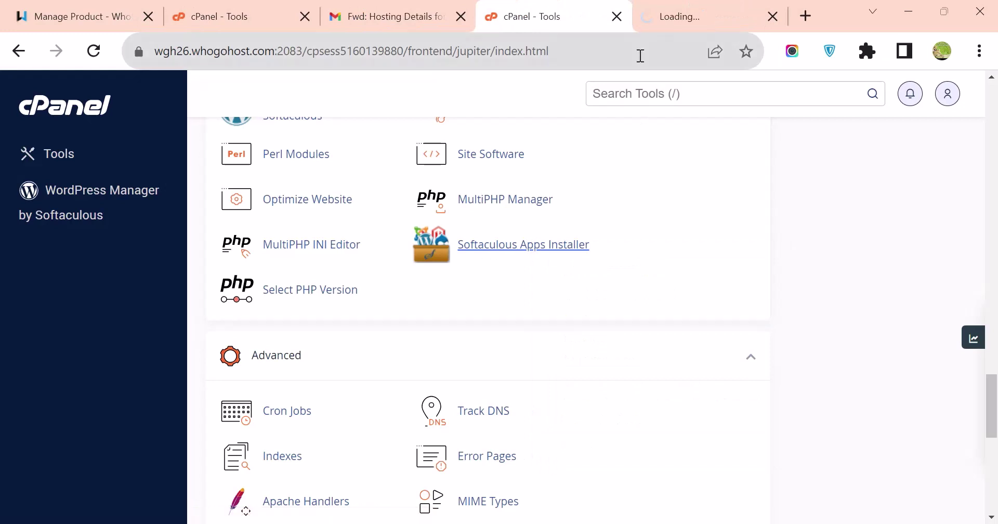
click(710, 9)
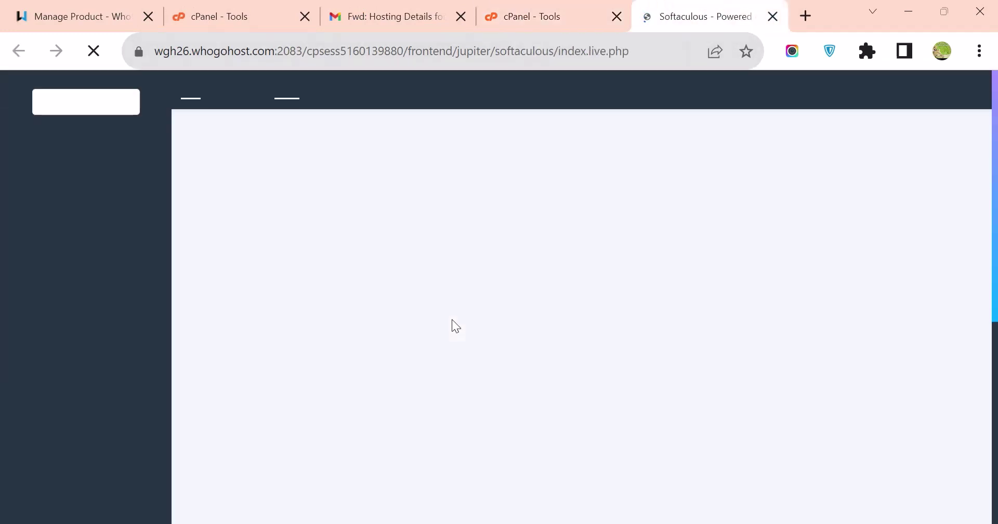
Browse the Softaculous Top Scripts catalogue (WordPress, Joomla, Laravel), then close its tab.
scroll(283, 356, down, 2)
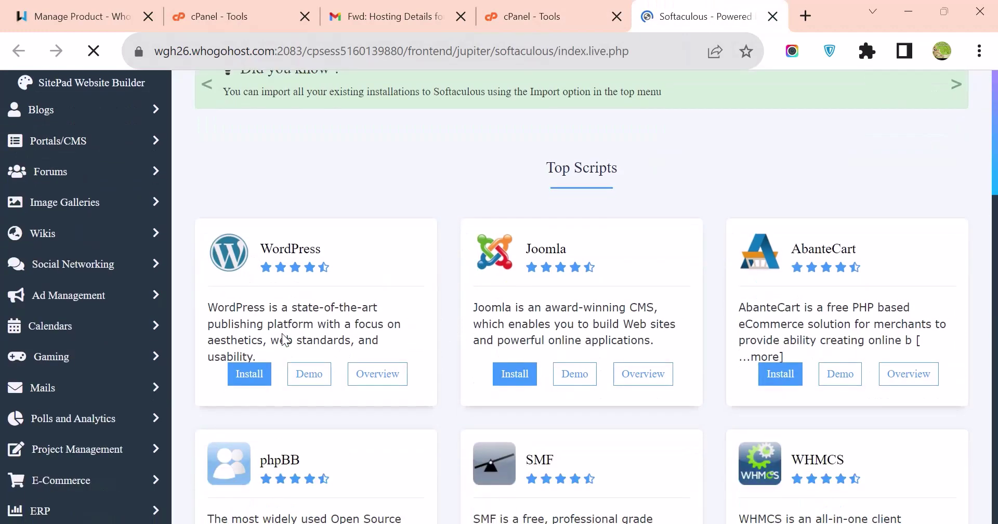
scroll(577, 379, down, 4)
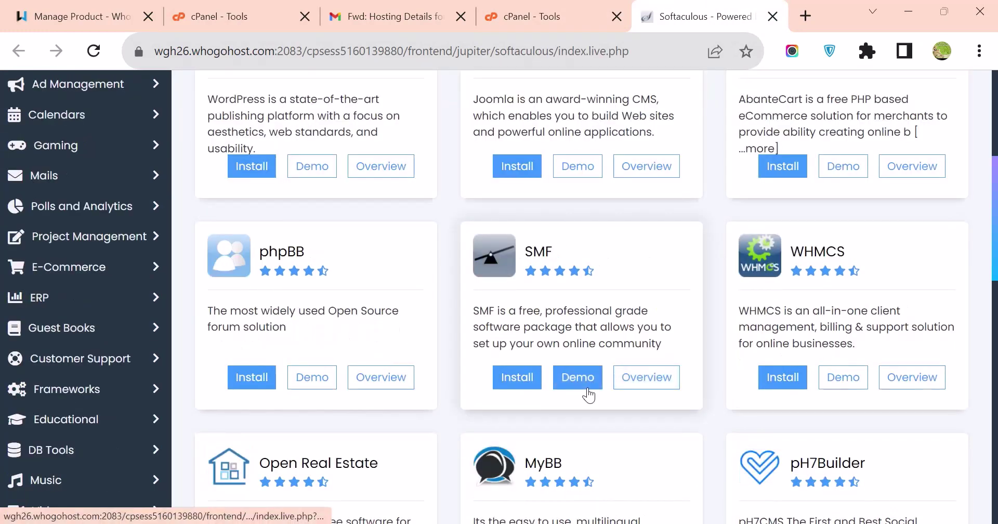
scroll(319, 361, down, 6)
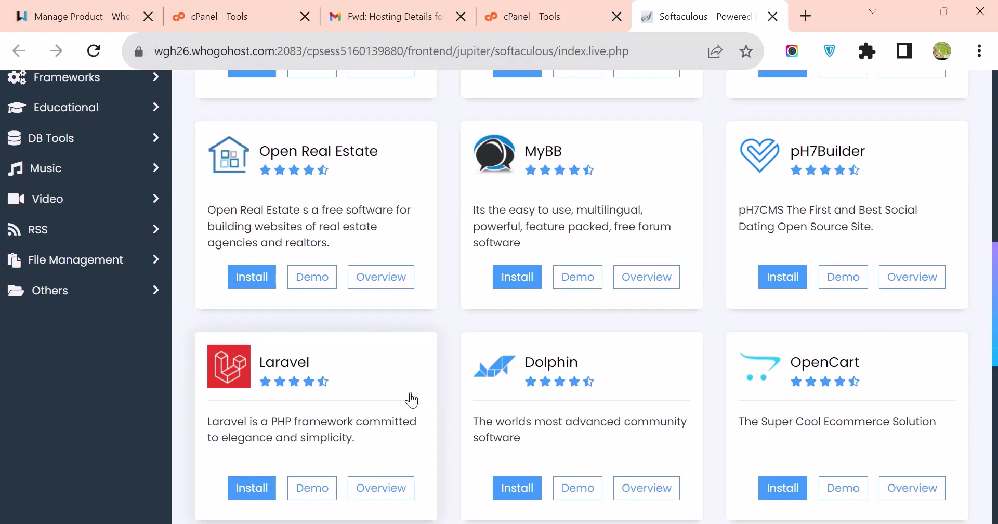
scroll(455, 388, up, 12)
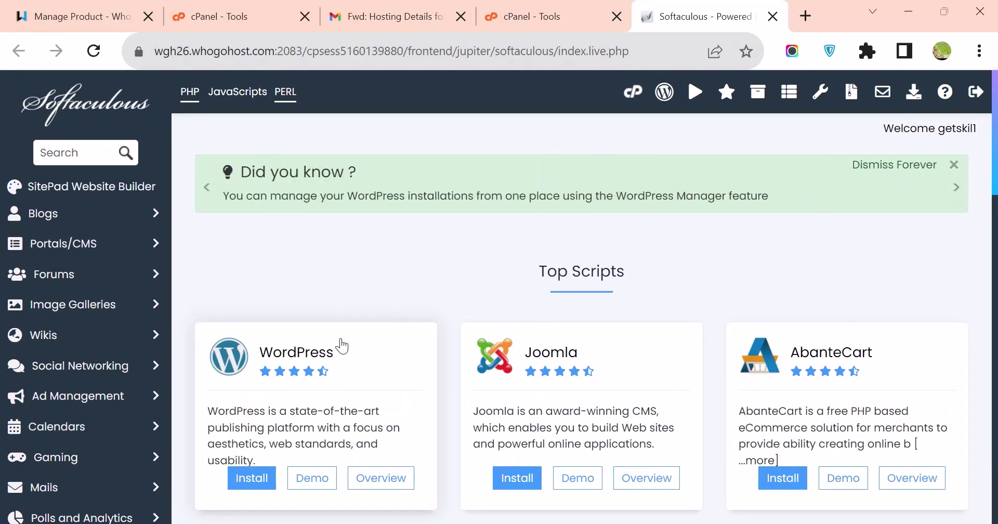
key(ctrl+w)
scroll(332, 388, up, 8)
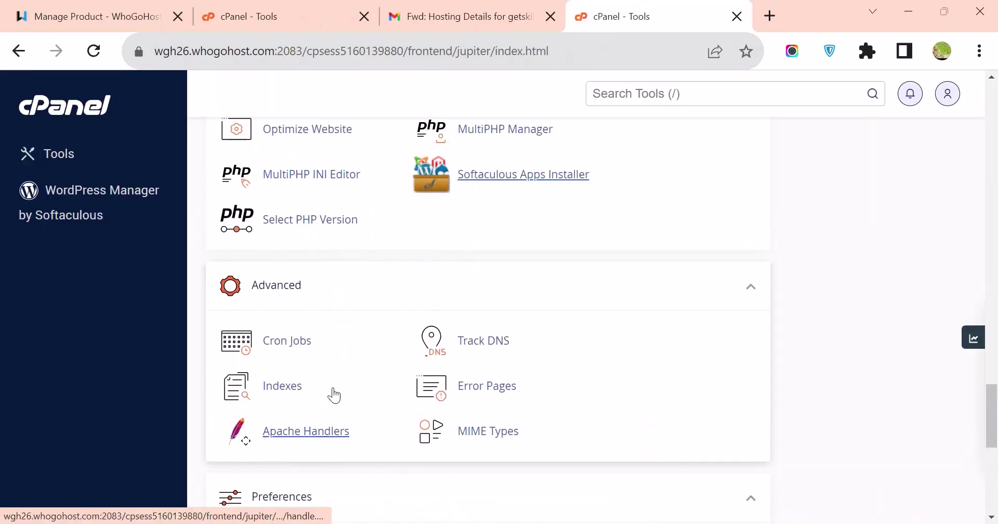
scroll(334, 395, up, 15)
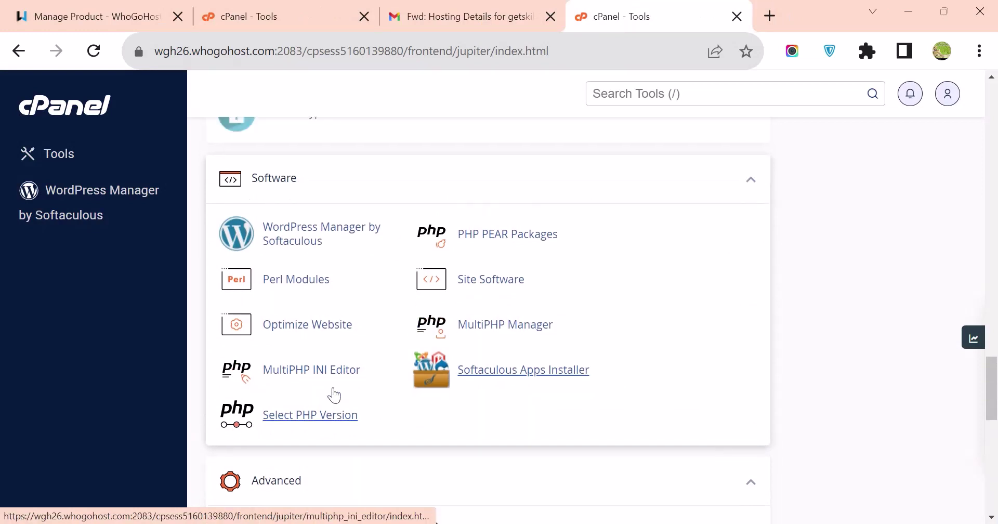